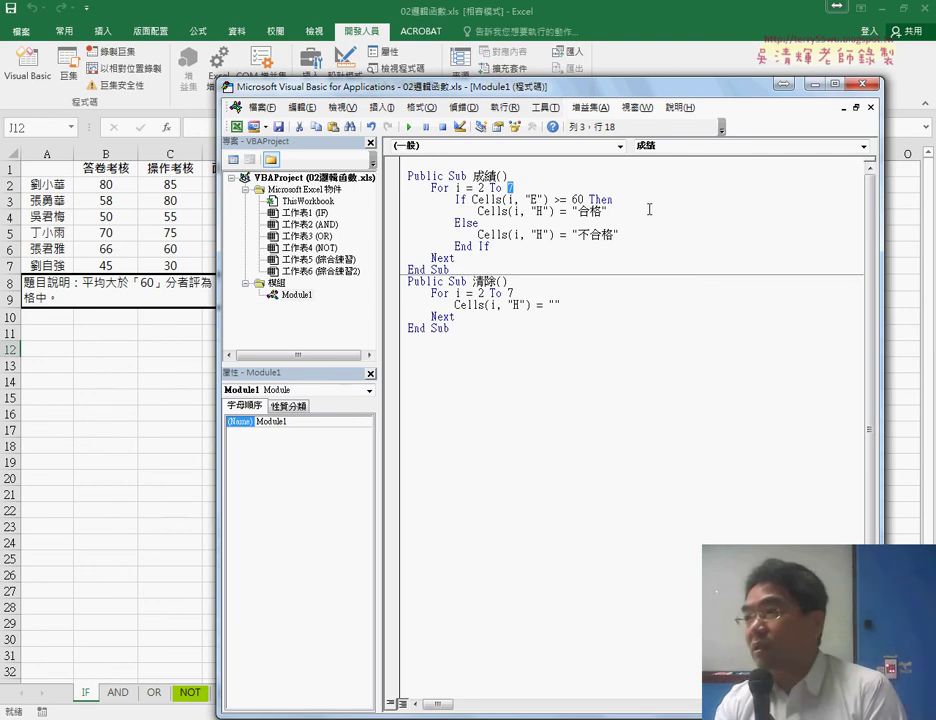
Step: Delete the instruction note in rows 8–9 below the score table on the IF sheet
{"action": "left_click", "coordinate": [118, 381]}
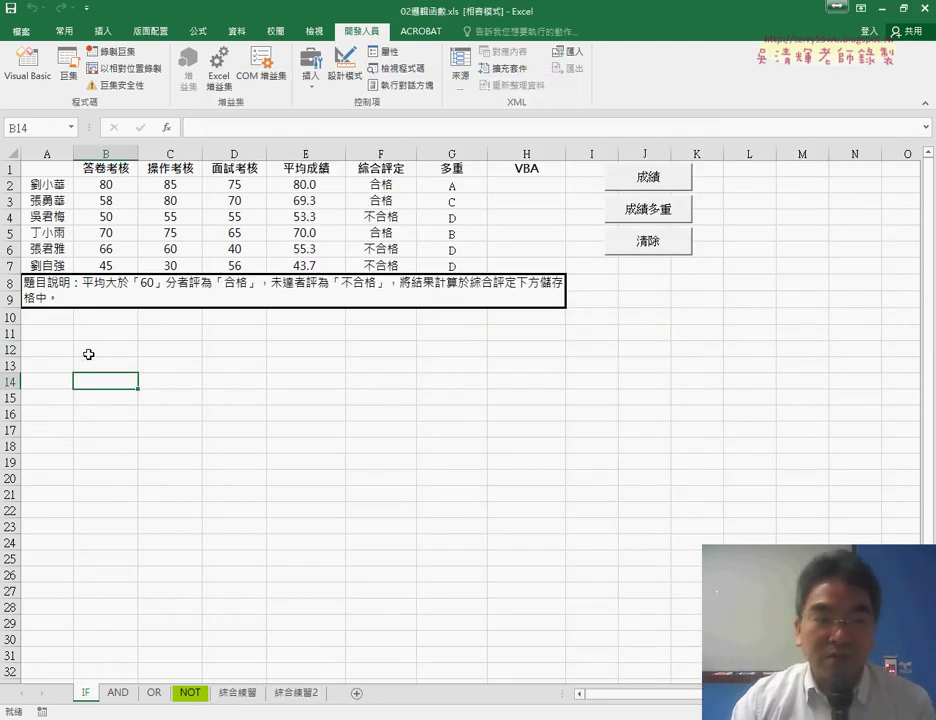
{"action": "left_click", "coordinate": [50, 185]}
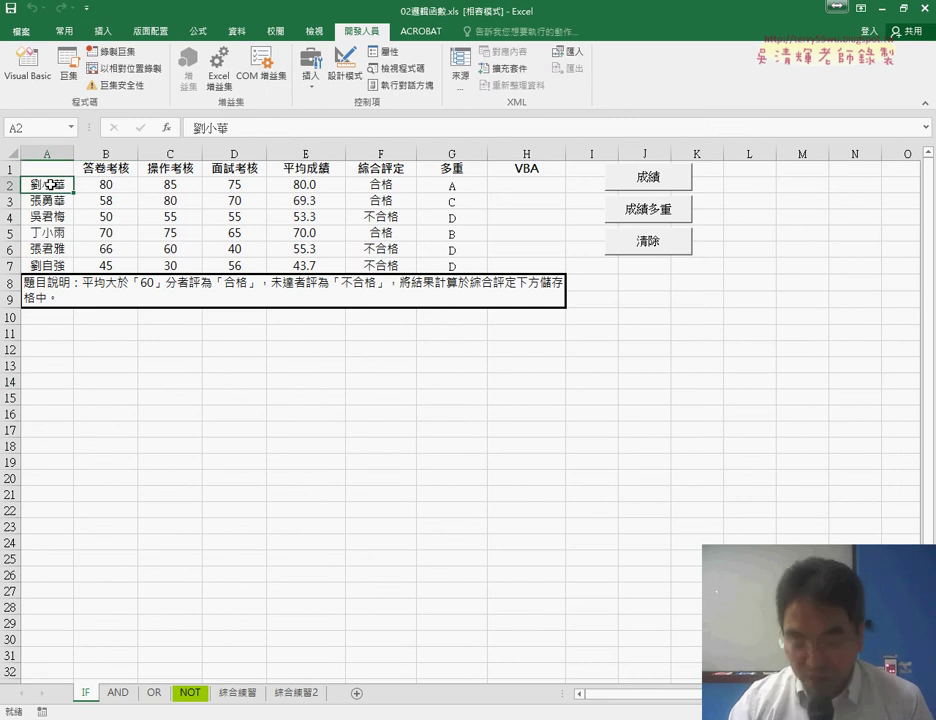
{"action": "key", "text": "Down"}
{"action": "key", "text": "Down"}
{"action": "key", "text": "Down"}
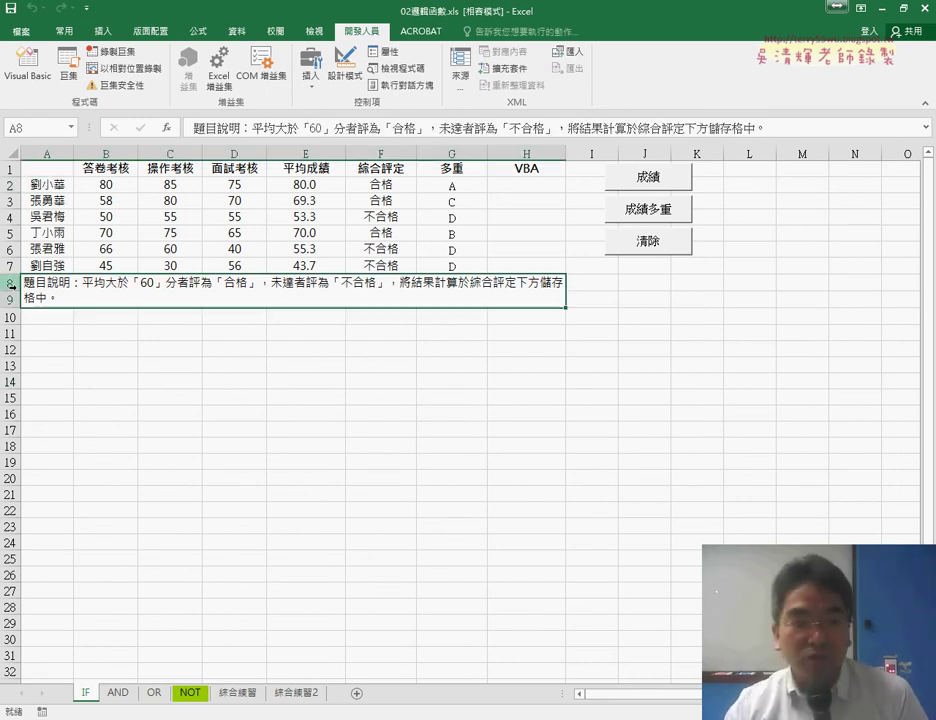
{"action": "left_click_drag", "start_coordinate": [11, 284], "coordinate": [13, 300]}
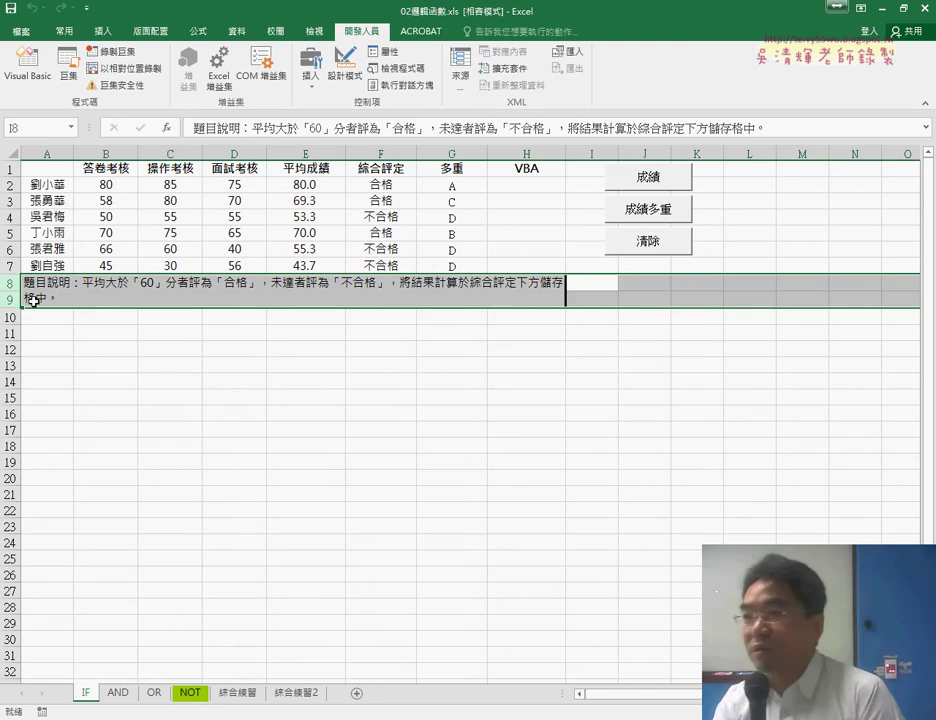
{"action": "right_click", "coordinate": [130, 295]}
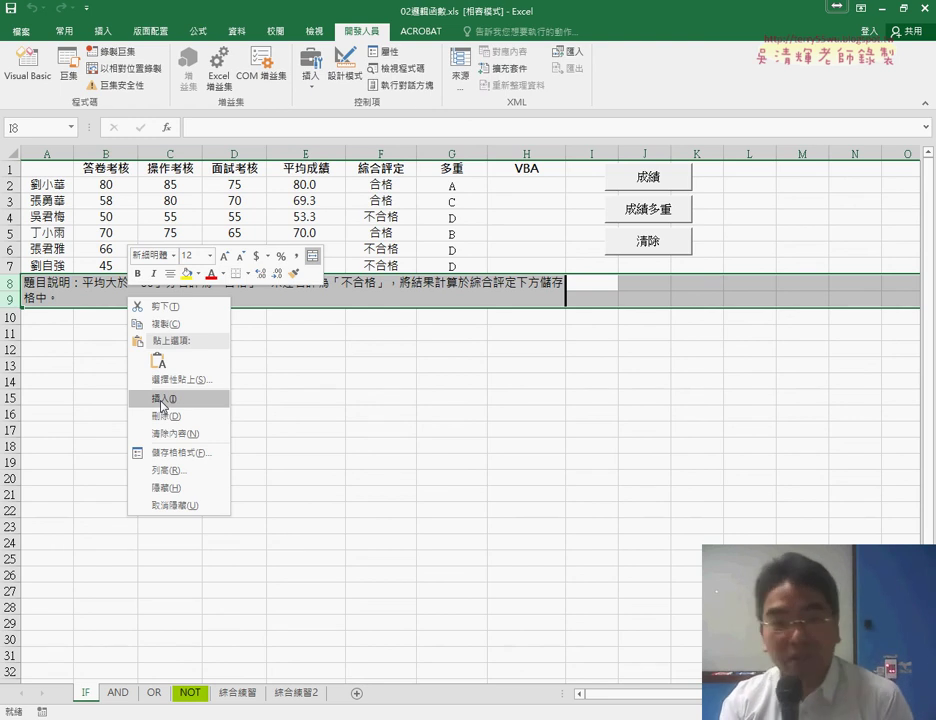
{"action": "left_click", "coordinate": [163, 416]}
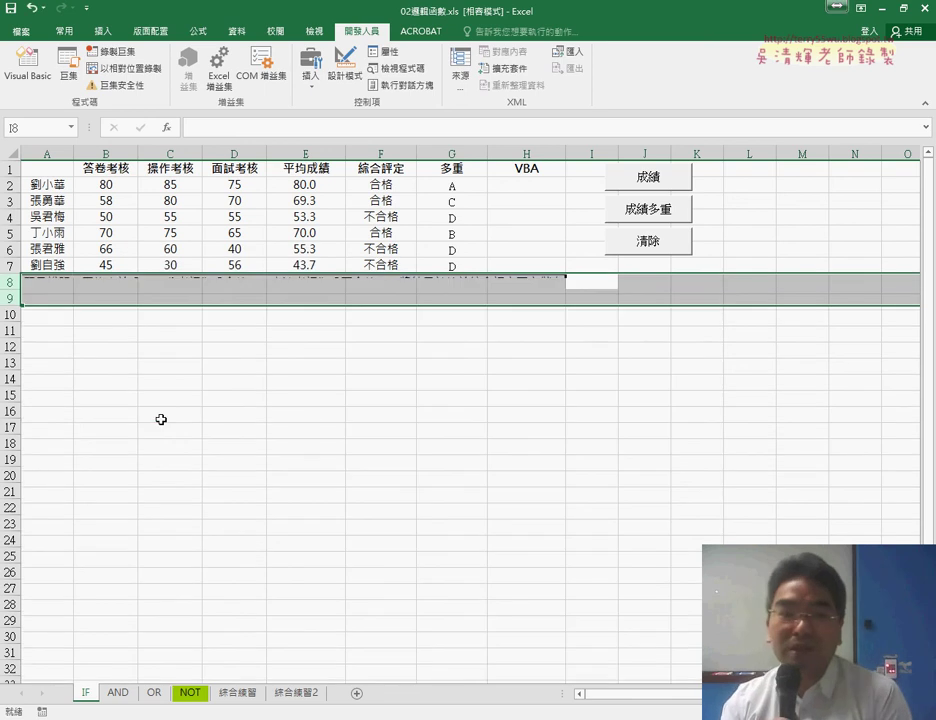
{"action": "left_click", "coordinate": [161, 420]}
{"action": "left_click", "coordinate": [53, 183]}
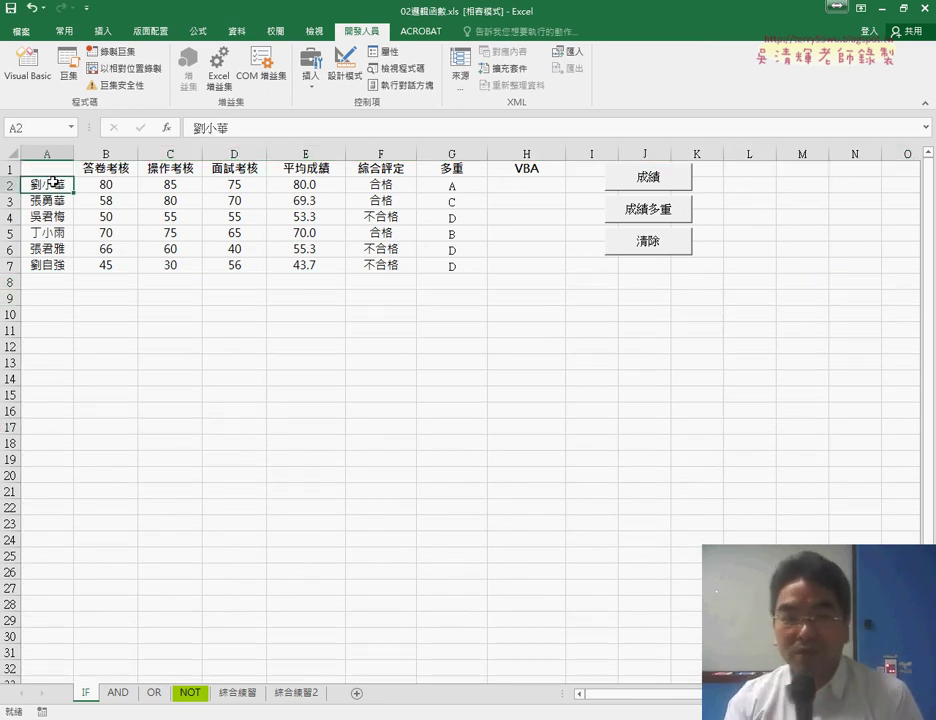
{"action": "key", "text": "Down"}
{"action": "key", "text": "Down"}
{"action": "key", "text": "Down"}
{"action": "key", "text": "Down"}
{"action": "key", "text": "Down"}
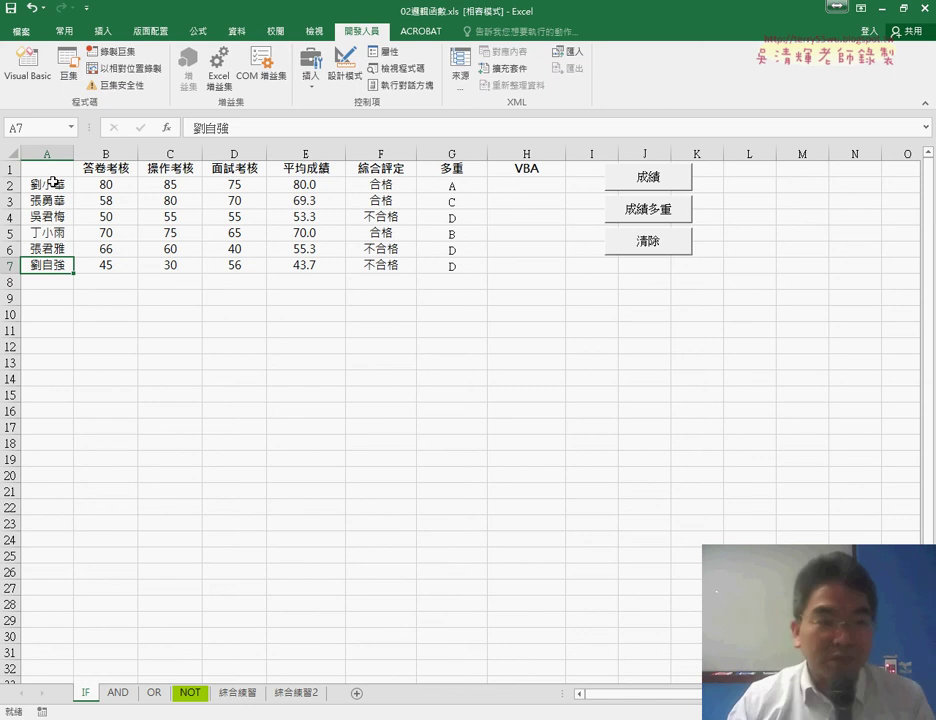
{"action": "left_click", "coordinate": [48, 171]}
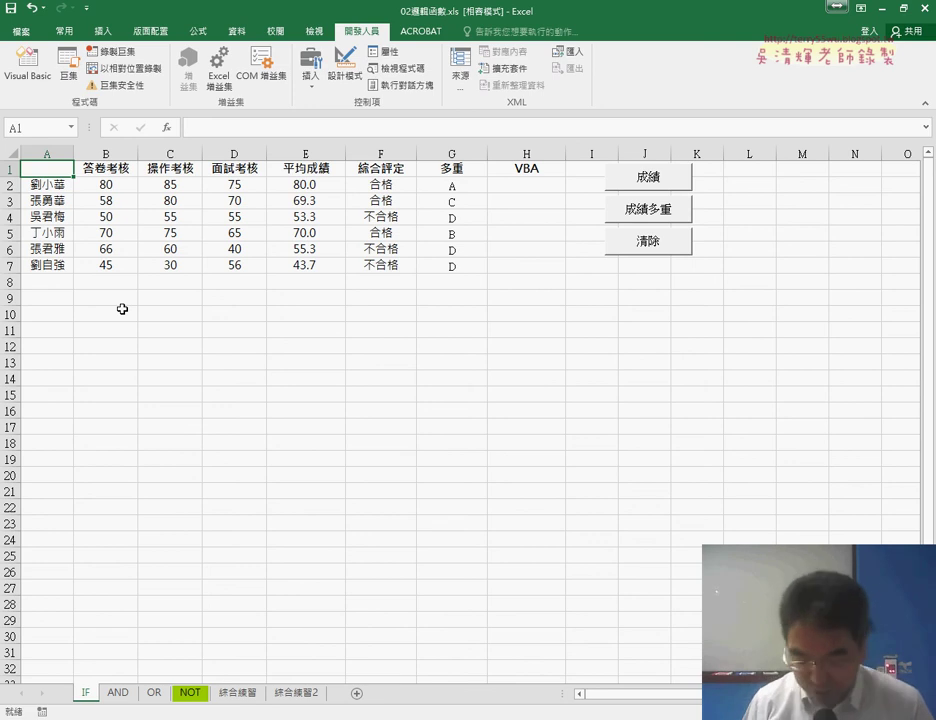
{"action": "key", "text": "Down"}
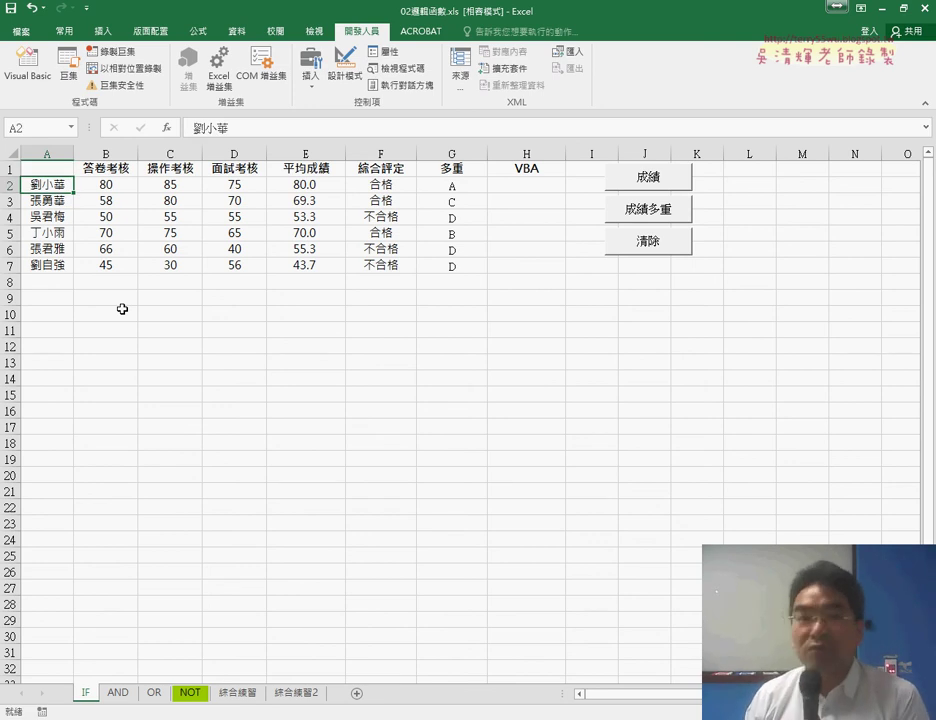
{"action": "key", "text": "Up"}
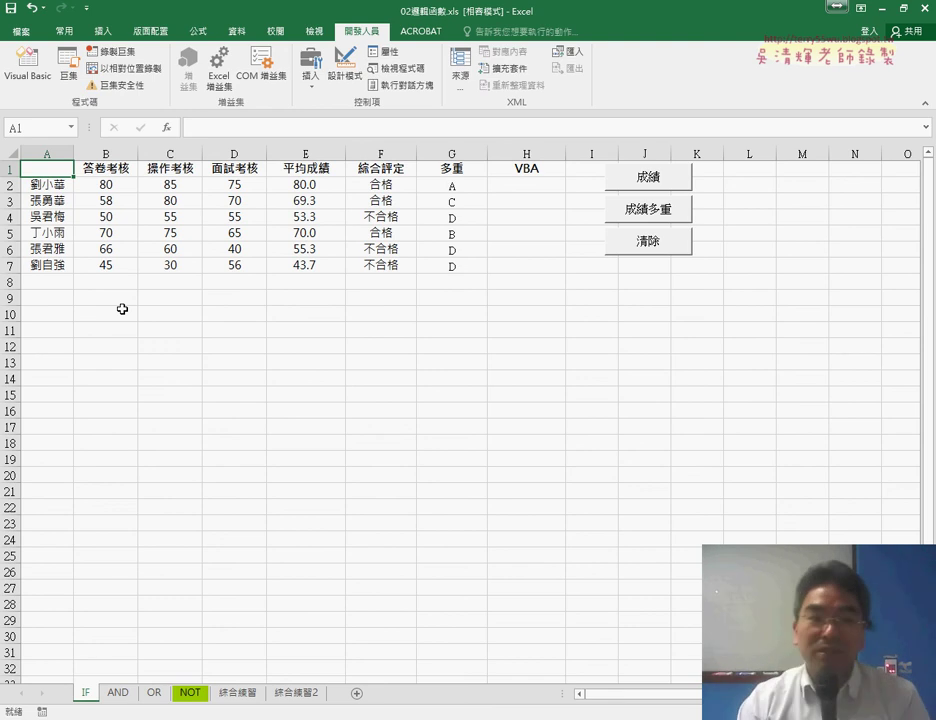
{"action": "left_click", "coordinate": [54, 186]}
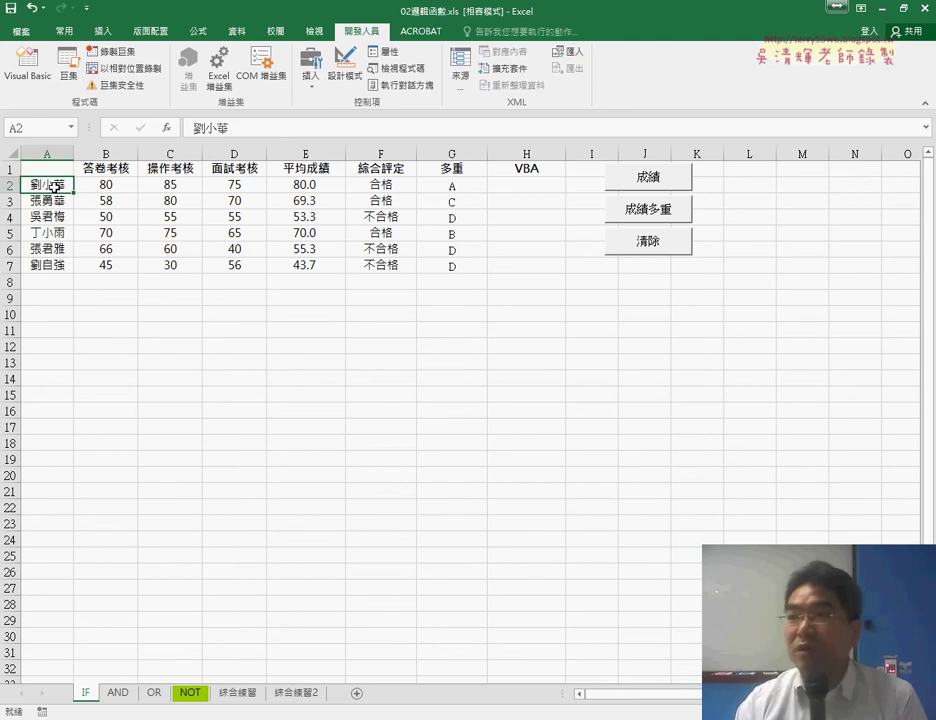
{"action": "key", "text": "ctrl+Down"}
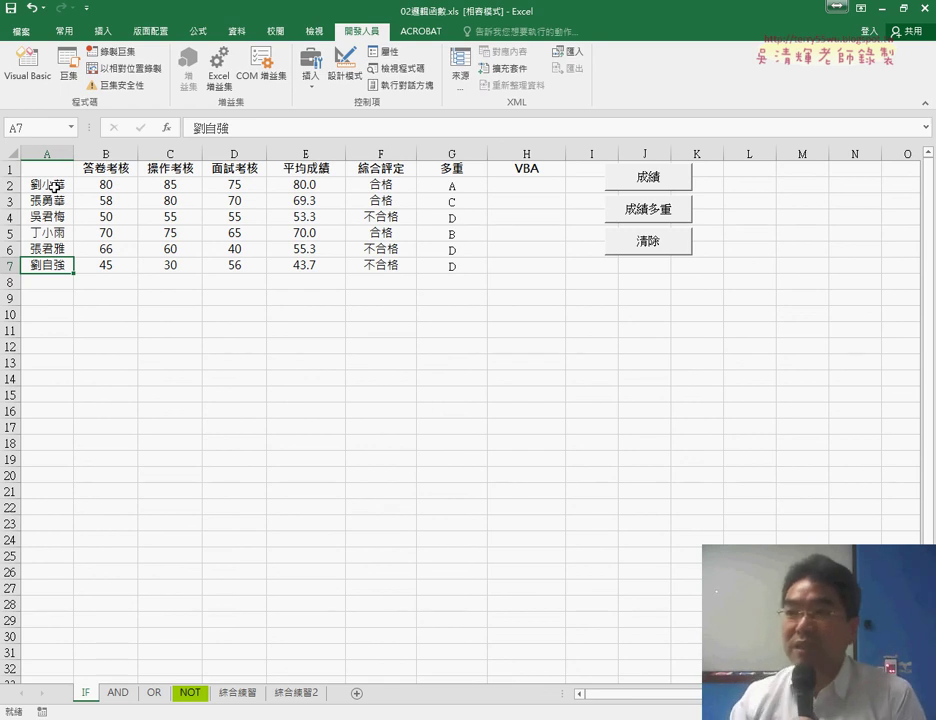
{"action": "left_click", "coordinate": [50, 174]}
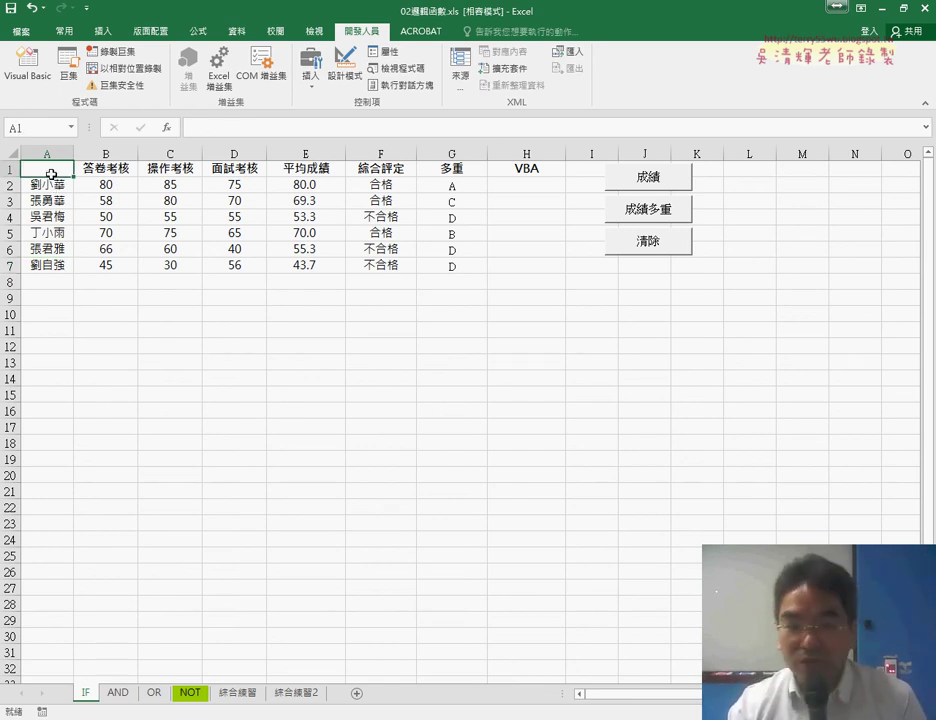
Step: Enter the header 姓名 in A1, then return to the Module1 grading macro code
{"action": "type", "text": "ㄇ"}
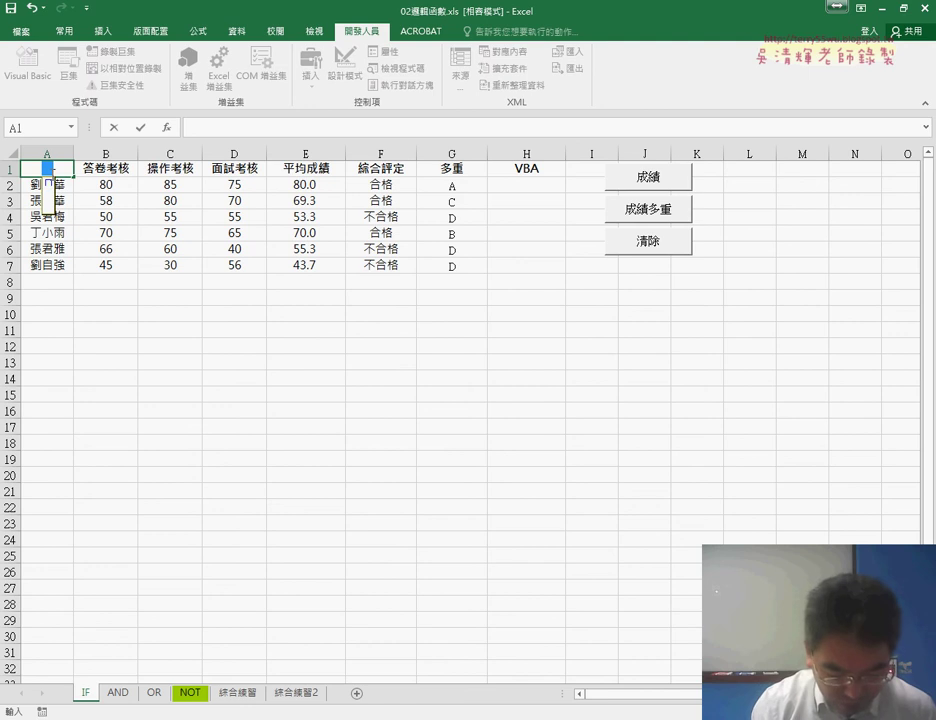
{"action": "type", "text": "ㄒ"}
{"action": "type", "text": "性"}
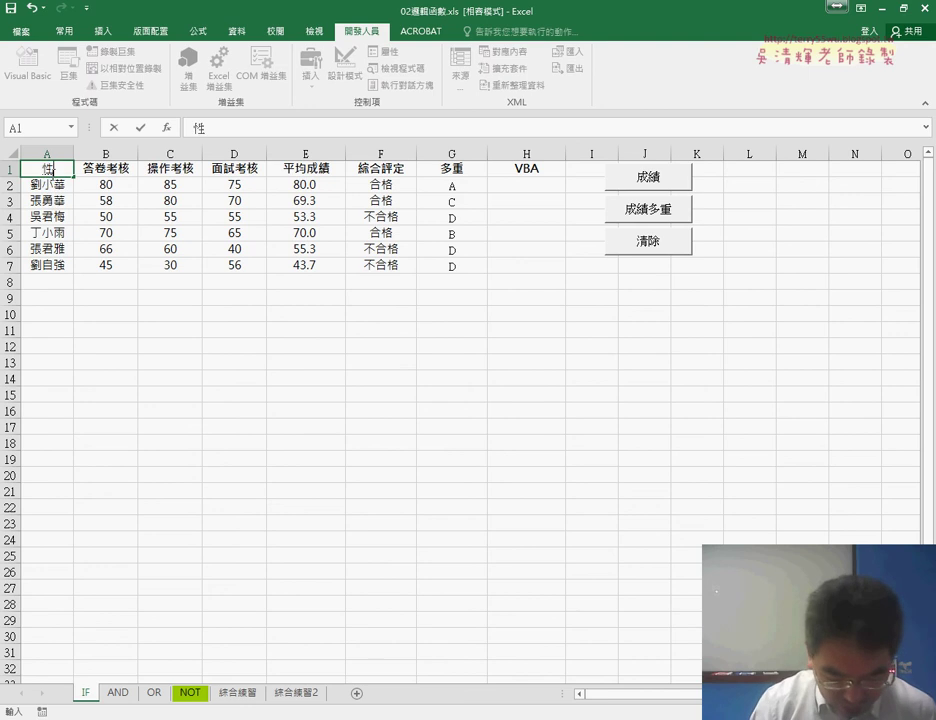
{"action": "type", "text": "ㄇㄥ"}
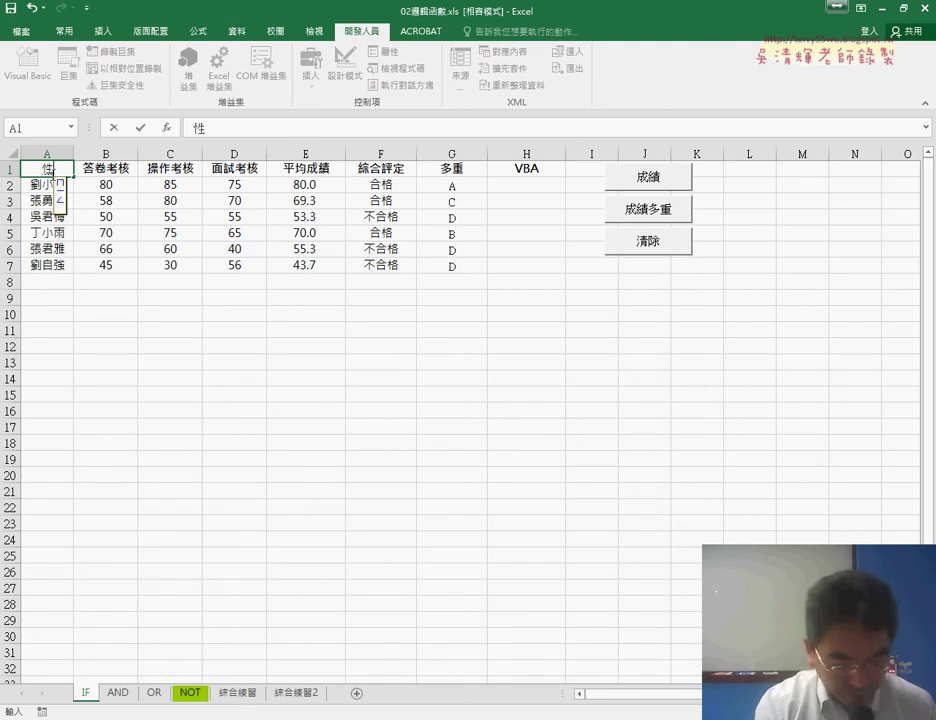
{"action": "type", "text": "名"}
{"action": "key", "text": "Return"}
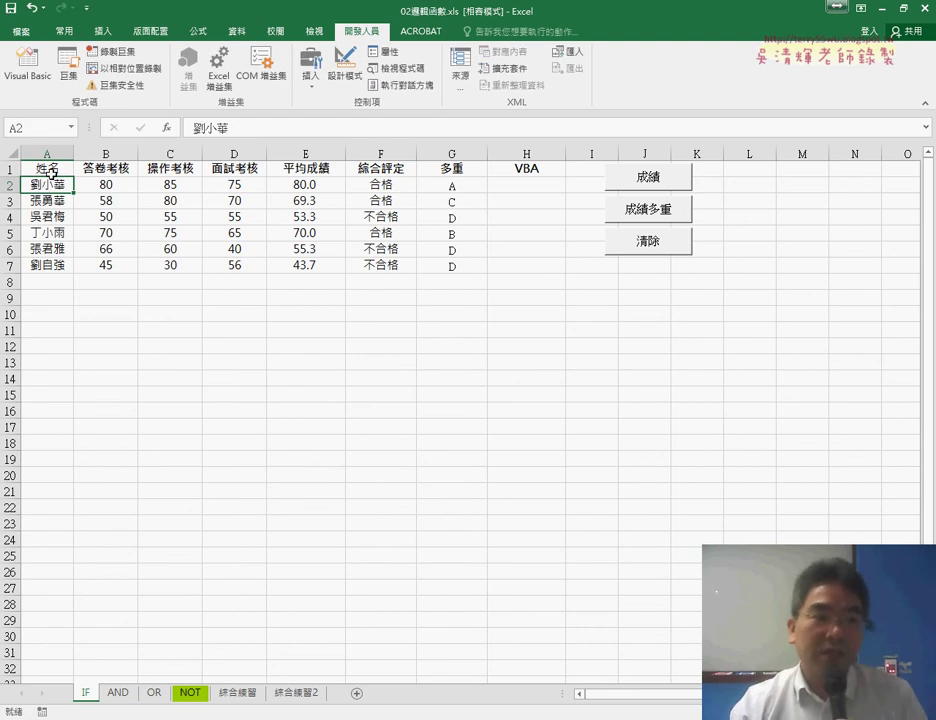
{"action": "left_click", "coordinate": [53, 168]}
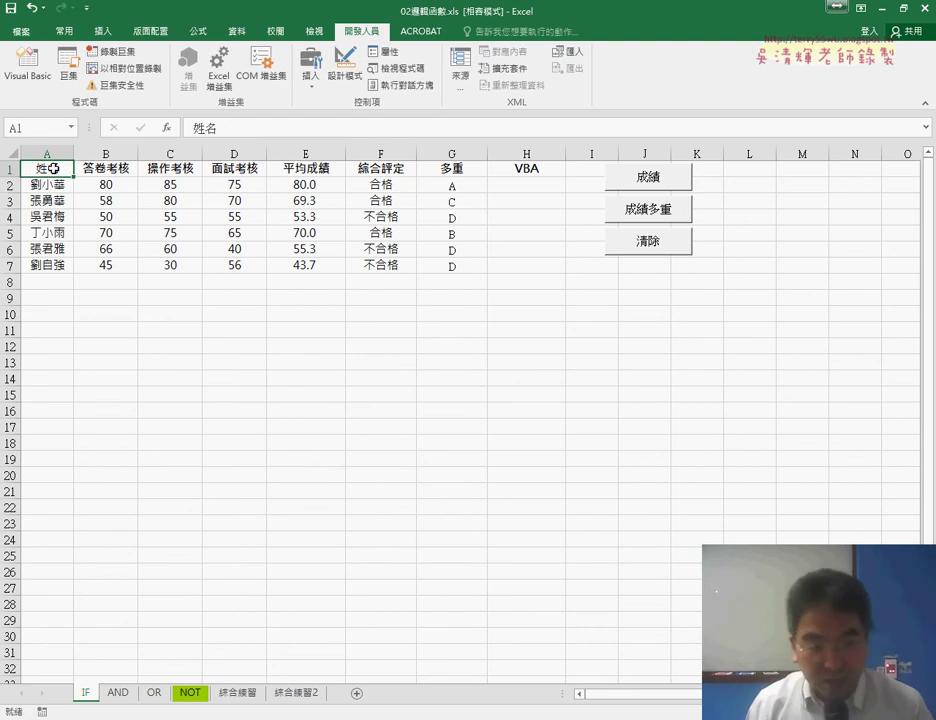
{"action": "key", "text": "ctrl+Down"}
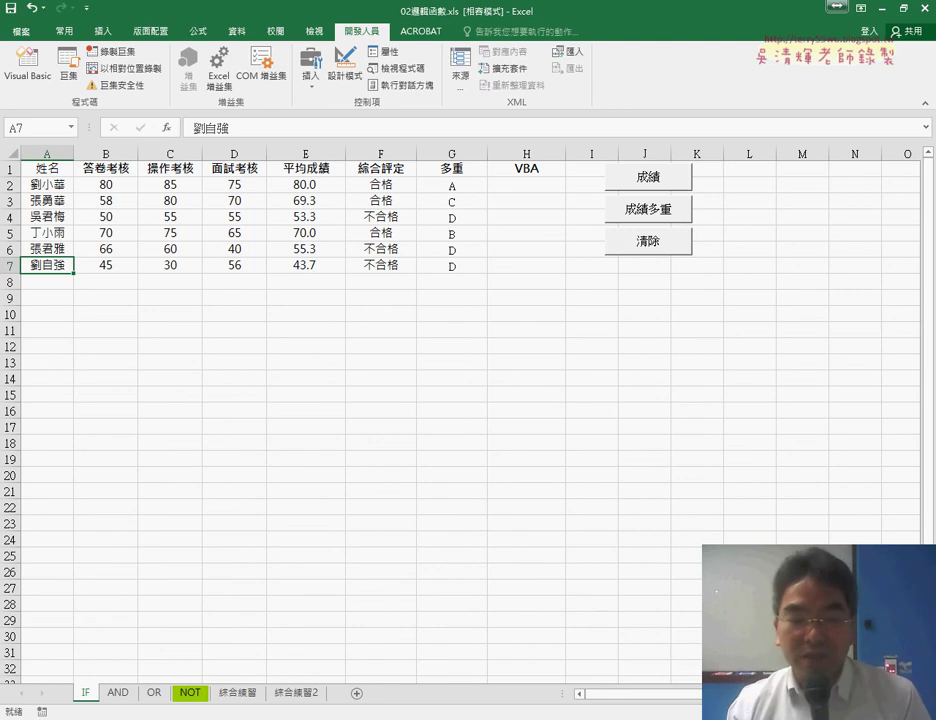
{"action": "left_click", "coordinate": [230, 660]}
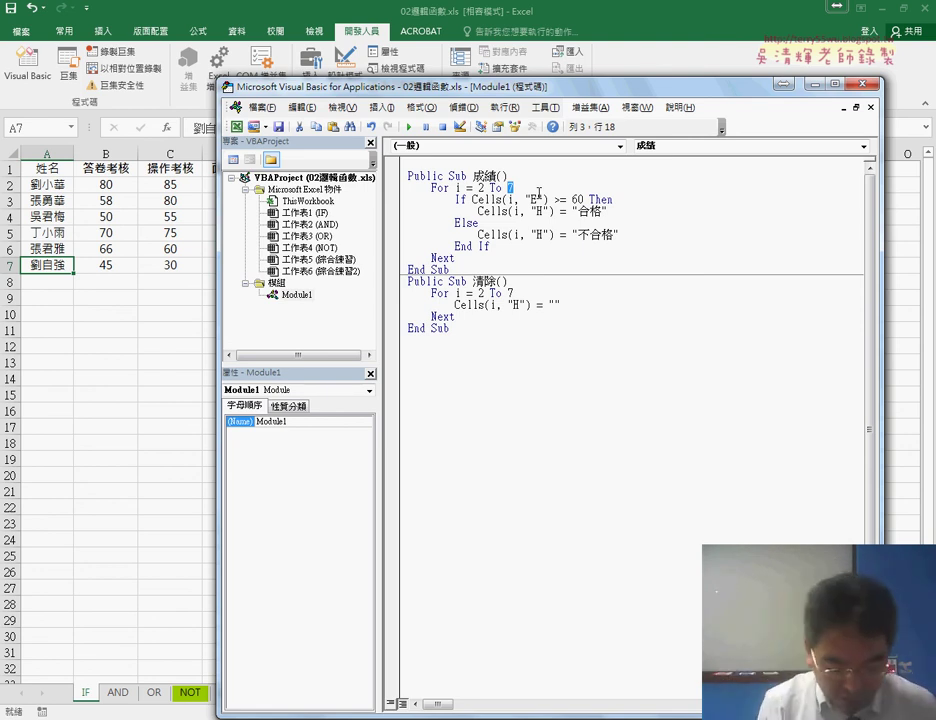
Step: Replace the fixed 7 in the 成績 For line with range("A2")
{"action": "type", "text": "k"}
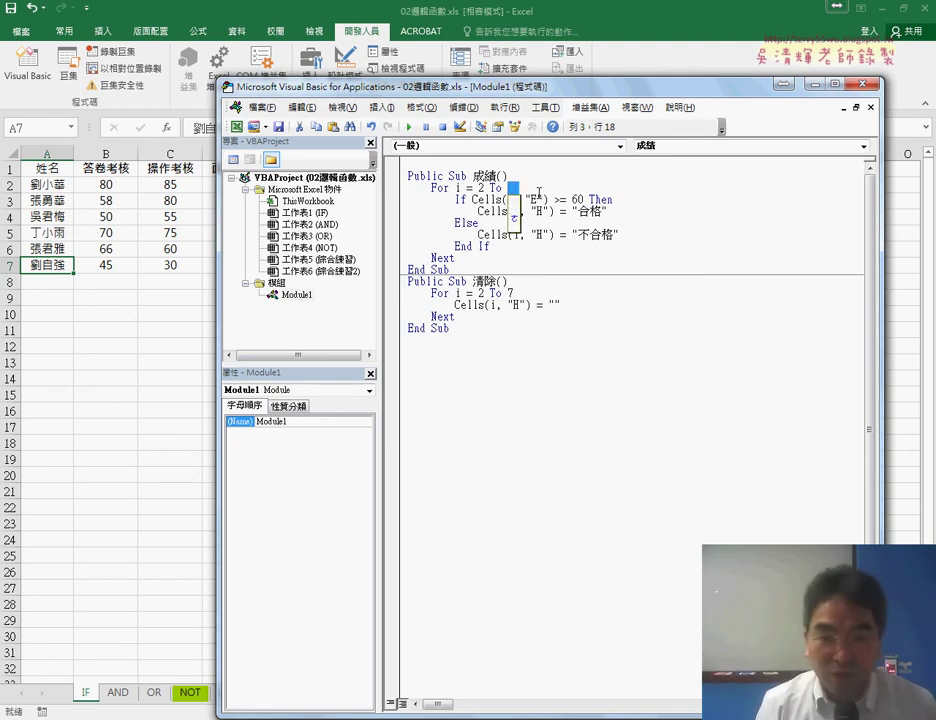
{"action": "key", "text": "Escape"}
{"action": "type", "text": "ra"}
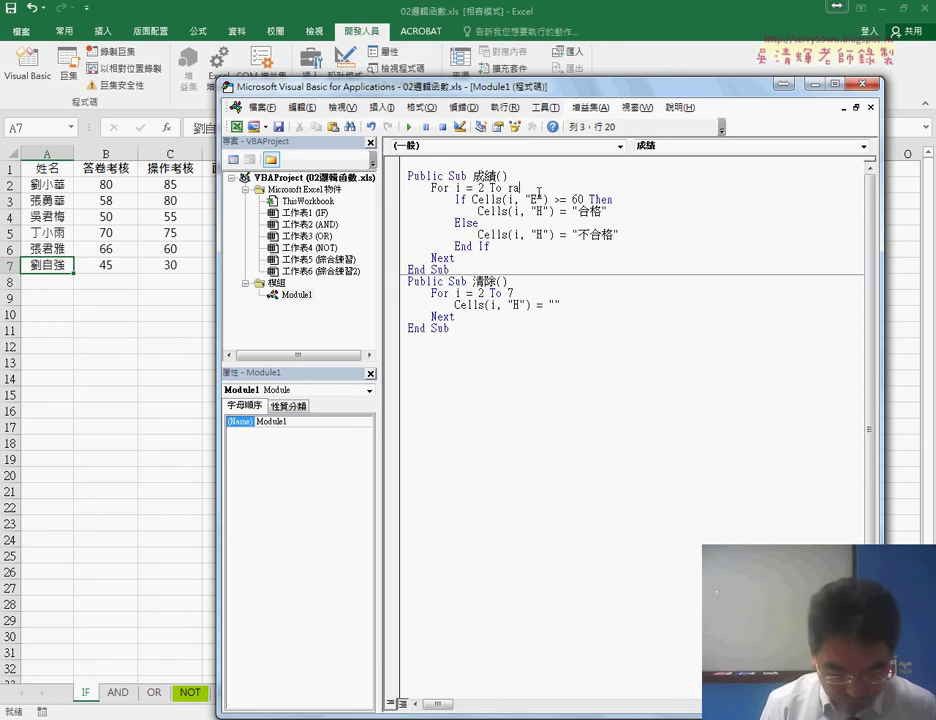
{"action": "type", "text": "nge"}
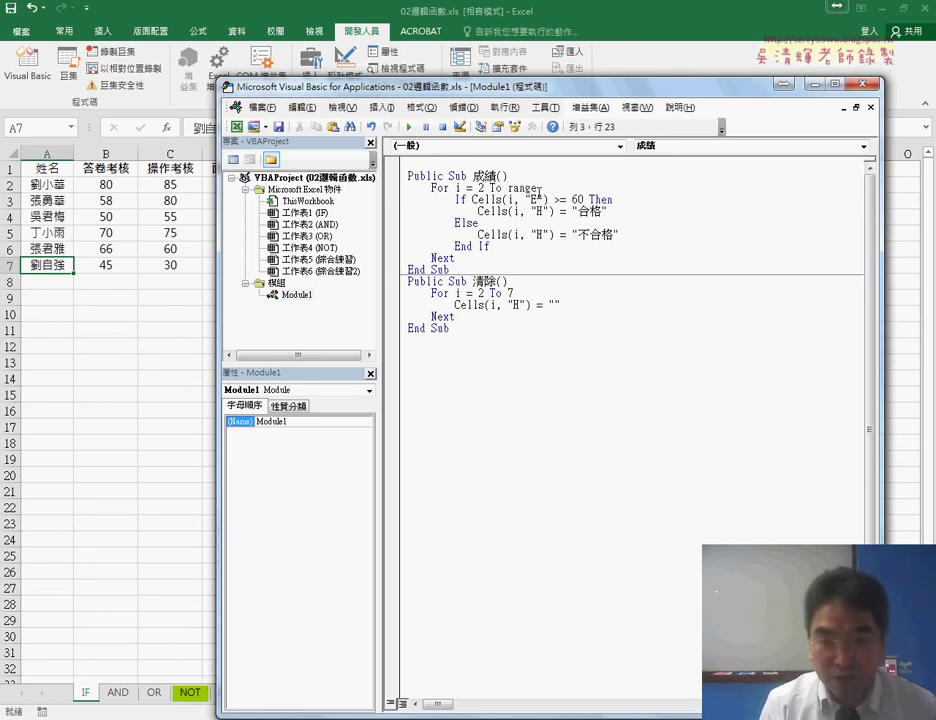
{"action": "type", "text": "("}
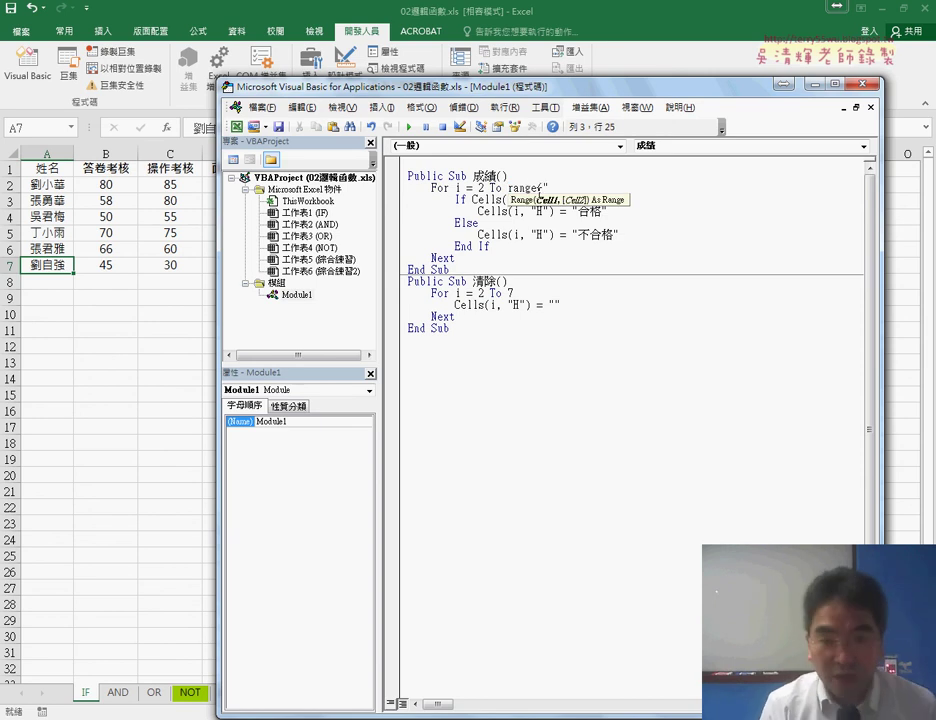
{"action": "type", "text": "\"A2\""}
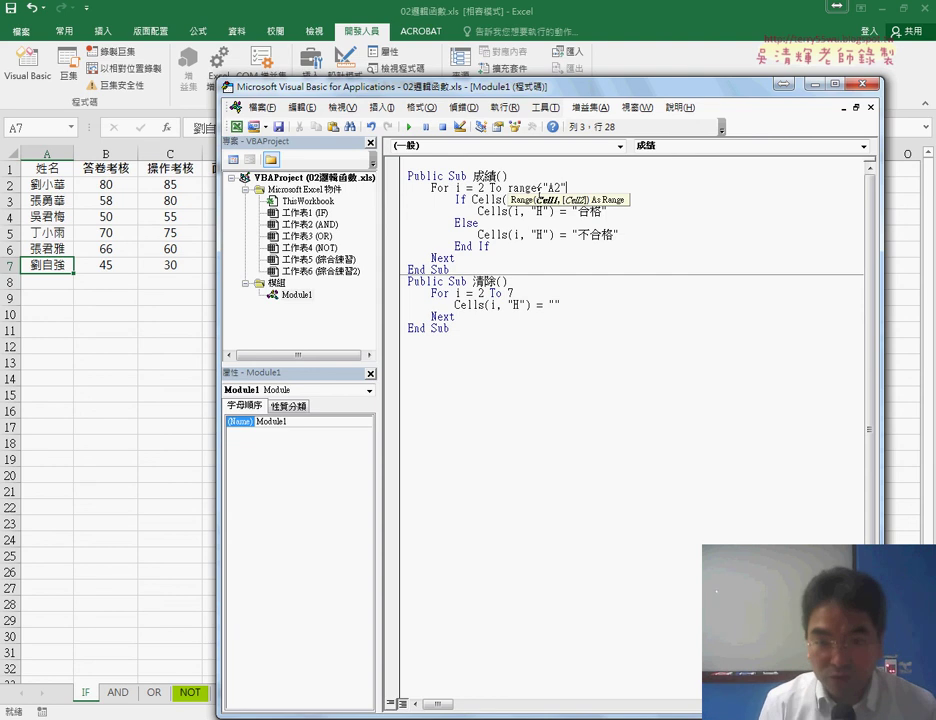
{"action": "type", "text": ")"}
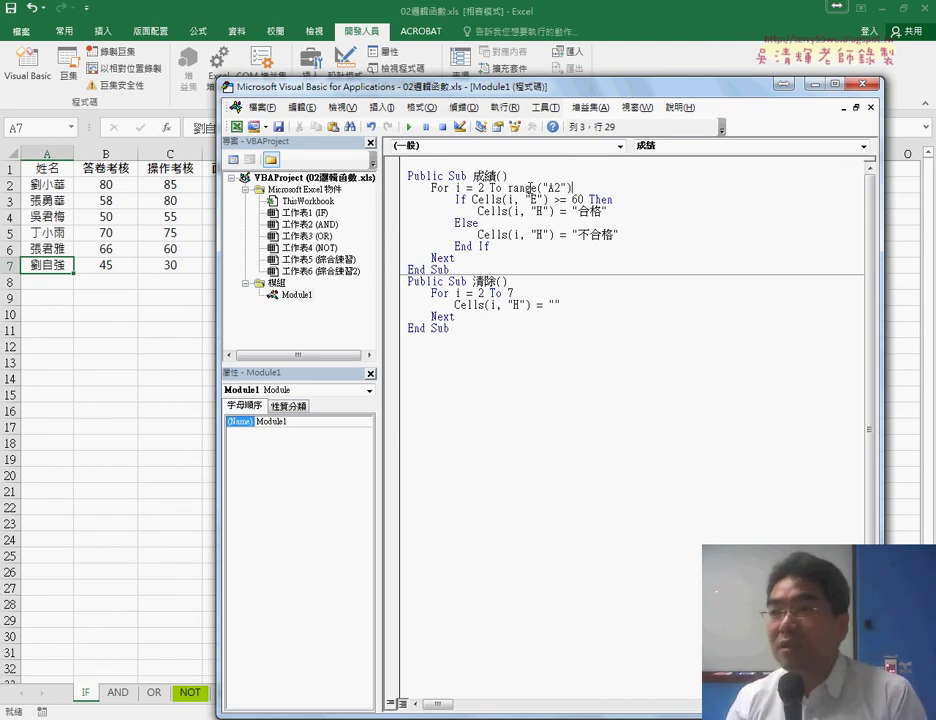
{"action": "left_click_drag", "start_coordinate": [549, 187], "coordinate": [562, 184]}
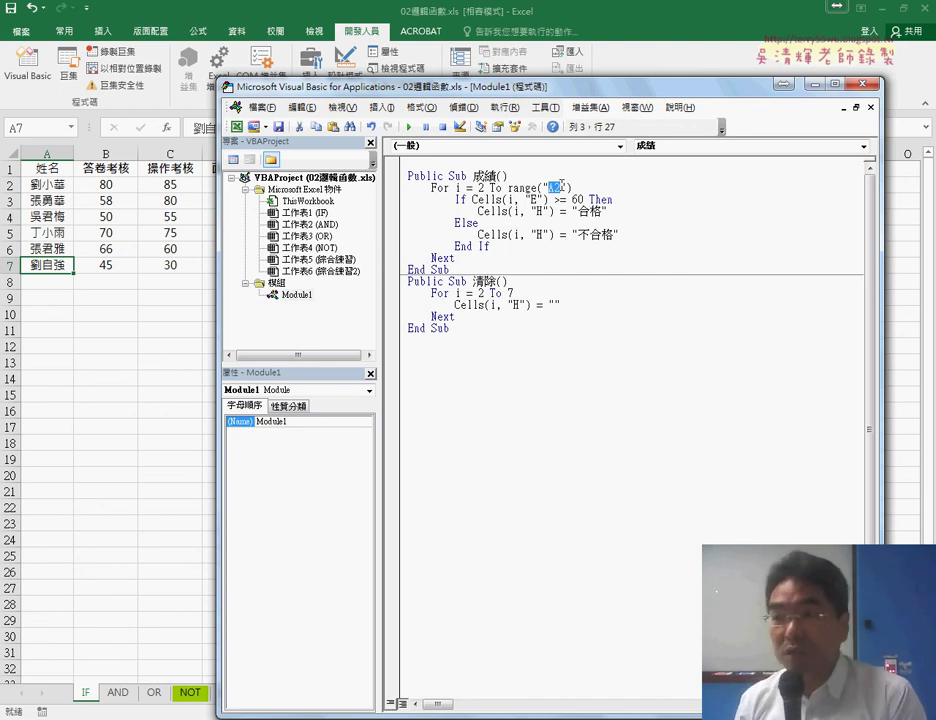
{"action": "left_click", "coordinate": [580, 185]}
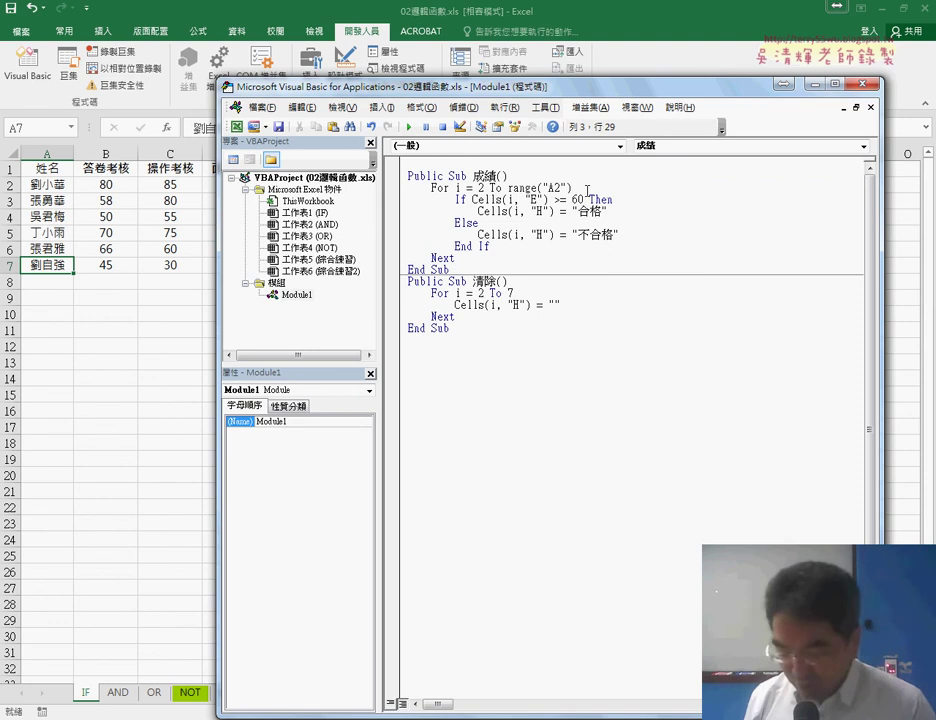
Step: Complete the loop's upper bound as Range("A2").End(xlDown).Row
{"action": "type", "text": "."}
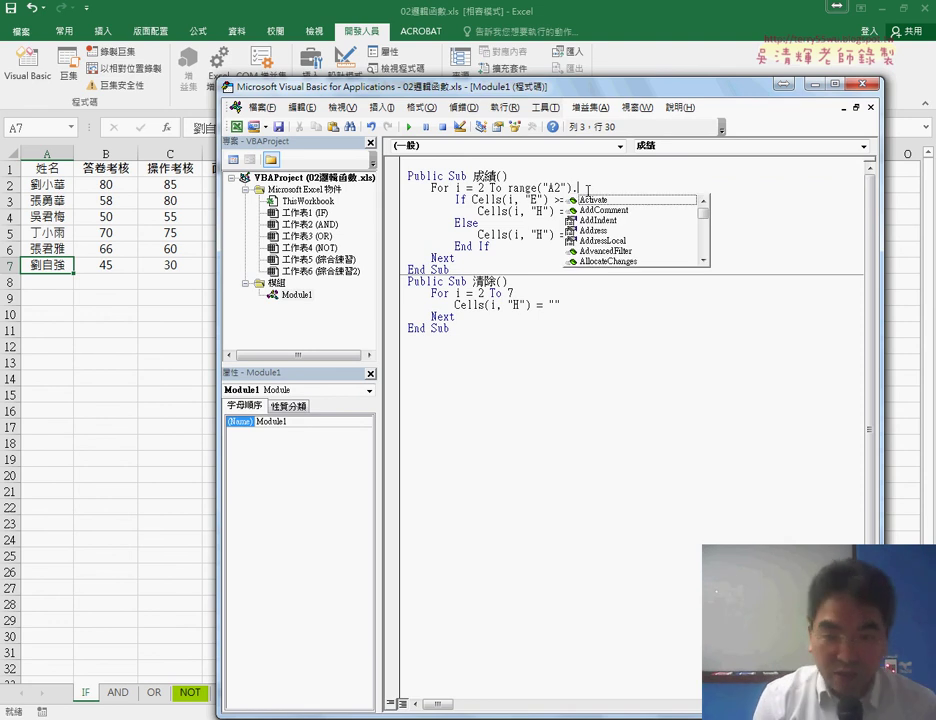
{"action": "type", "text": "E"}
{"action": "key", "text": "Down"}
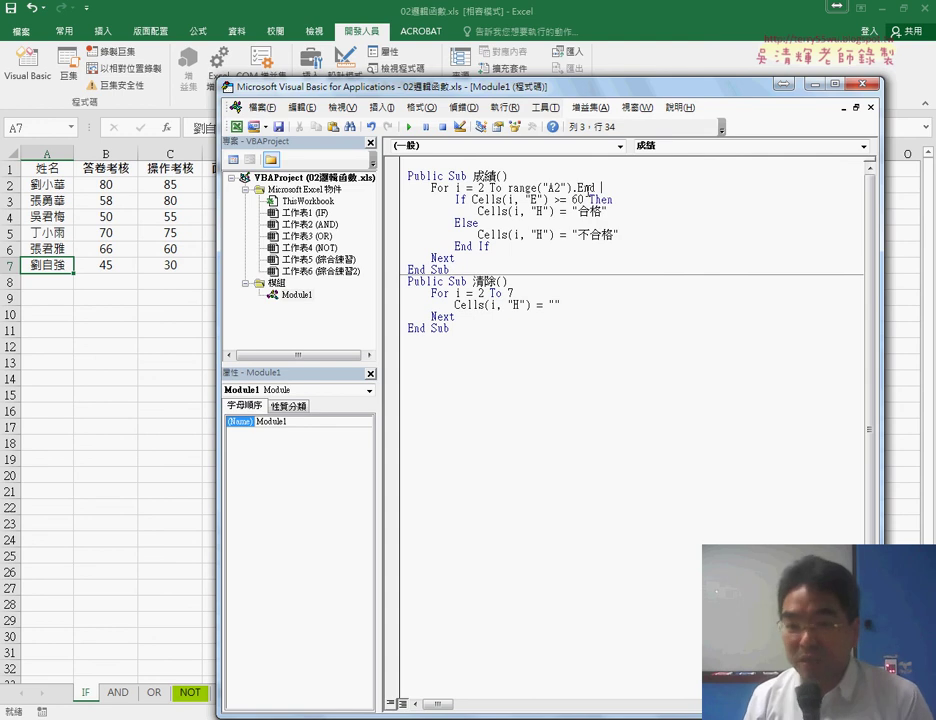
{"action": "key", "text": "BackSpace"}
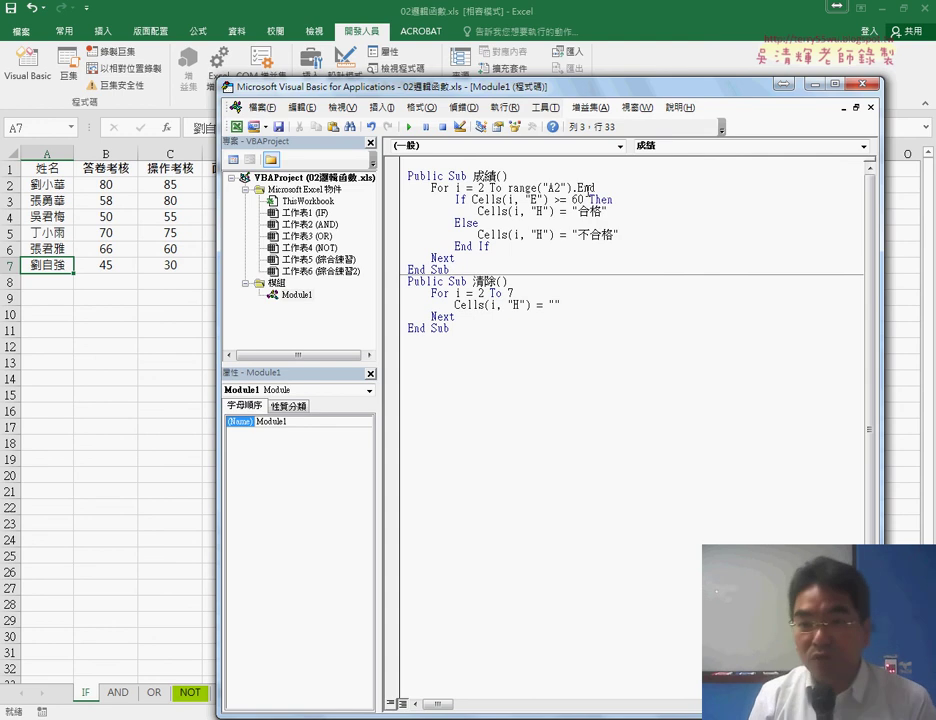
{"action": "type", "text": "("}
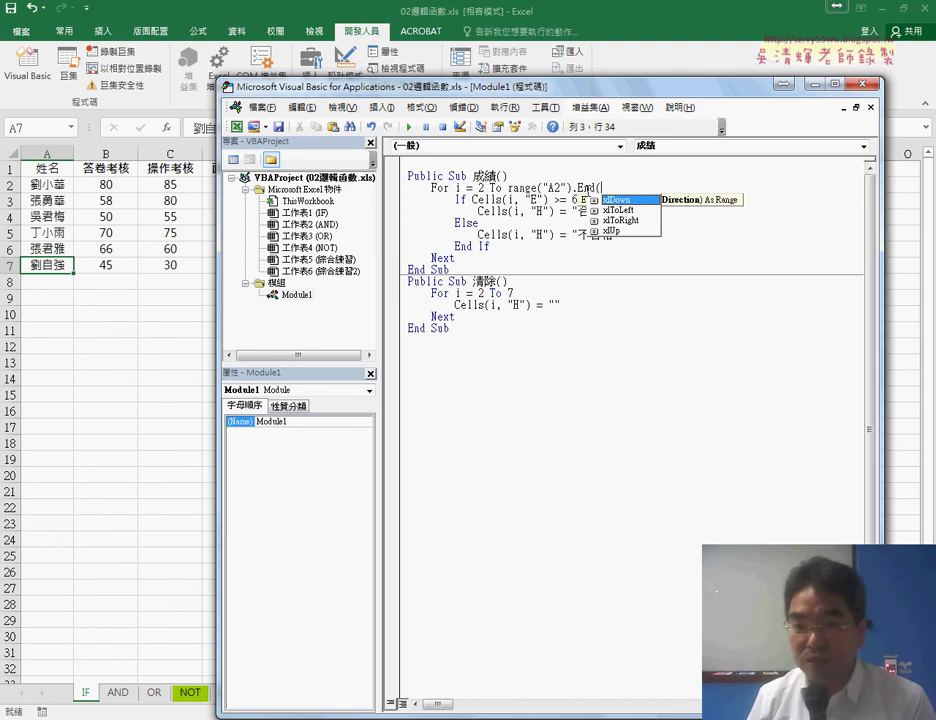
{"action": "key", "text": "space"}
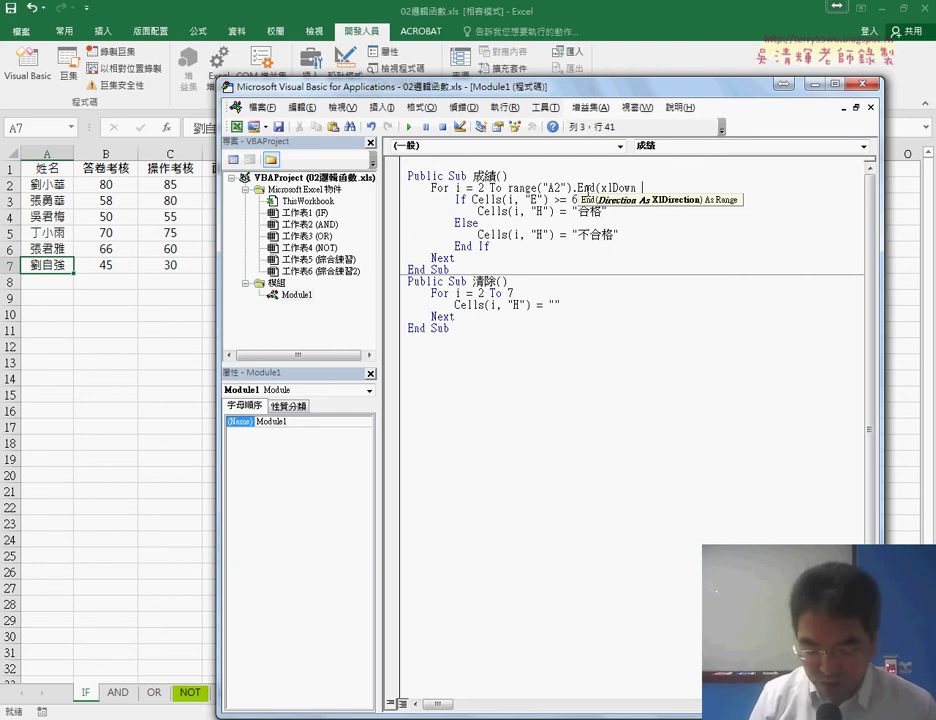
{"action": "type", "text": ")."}
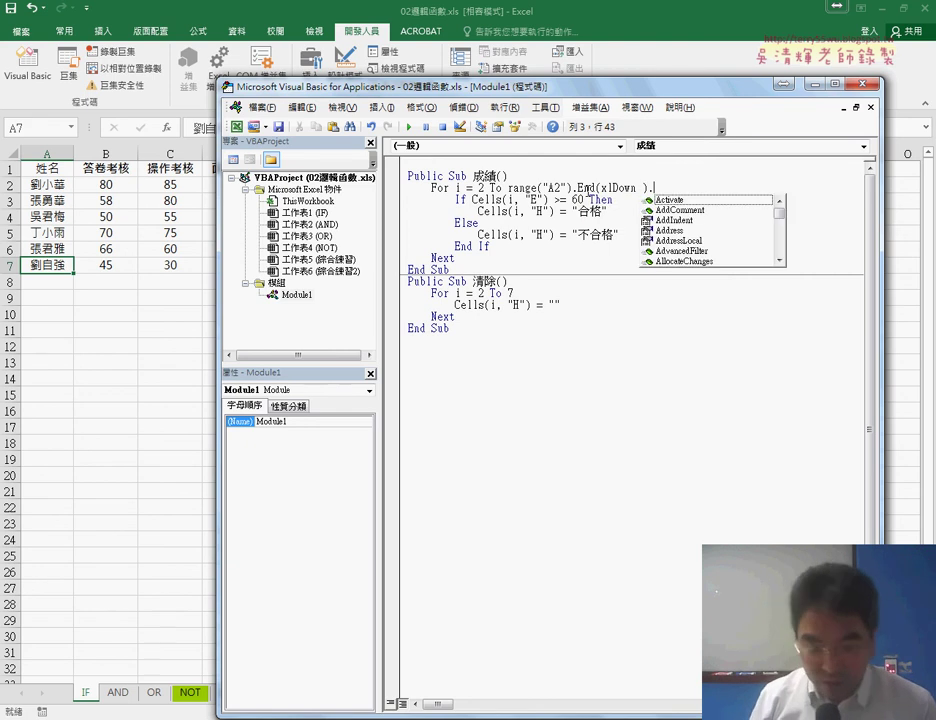
{"action": "type", "text": "ro"}
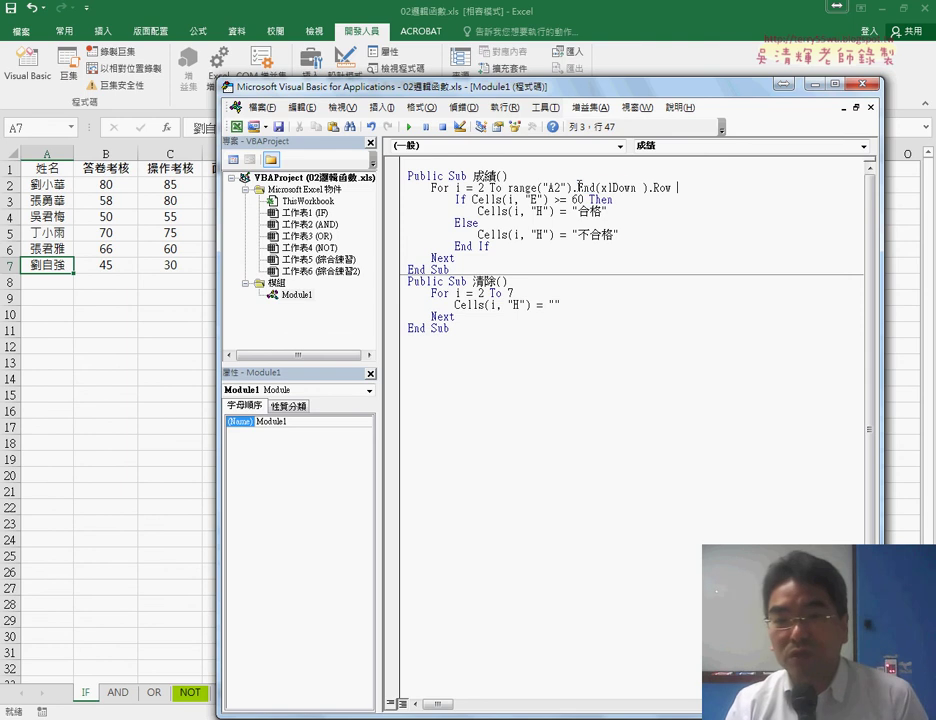
{"action": "left_click_drag", "start_coordinate": [579, 187], "coordinate": [665, 189]}
{"action": "left_click", "coordinate": [656, 220]}
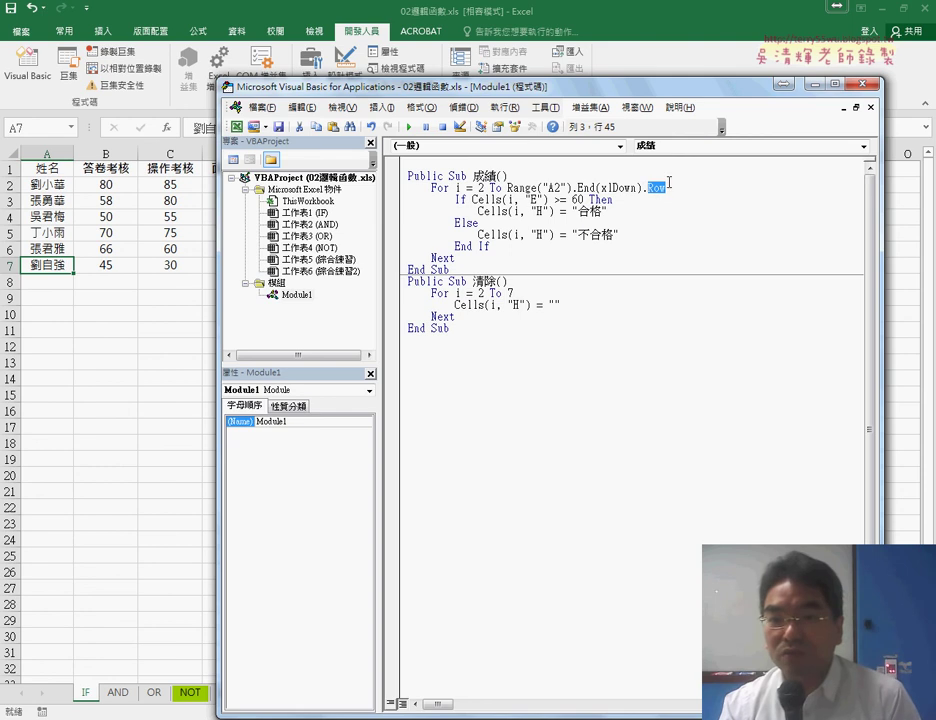
Step: Annotate the Range("A2").End(xlDown).Row expression as resolving to the last data row, 7
{"action": "left_click_drag", "start_coordinate": [669, 185], "coordinate": [508, 188]}
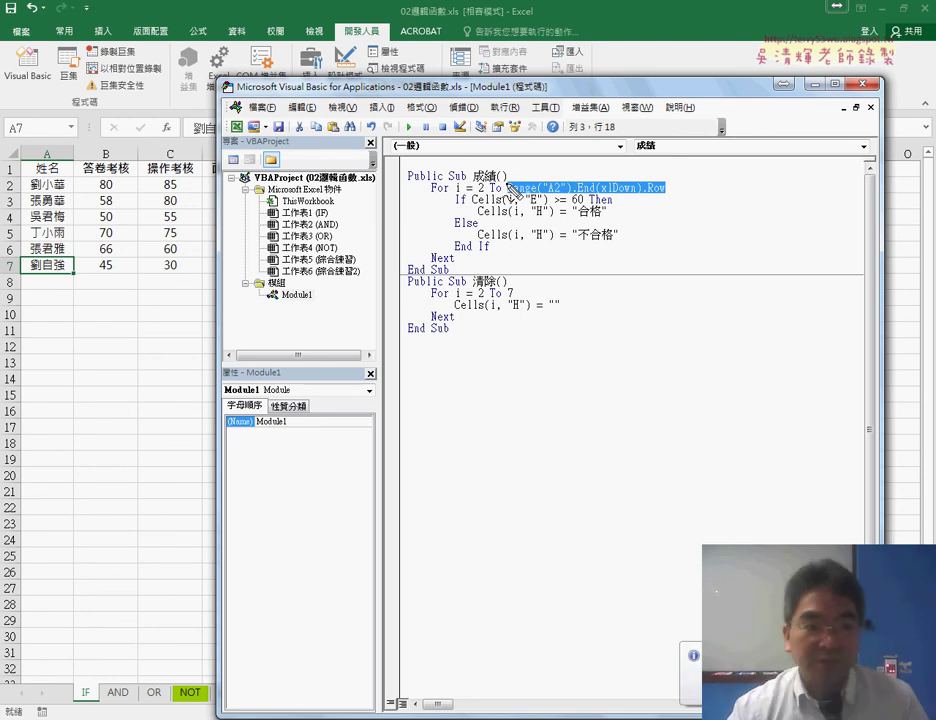
{"action": "left_click_drag", "start_coordinate": [20, 256], "coordinate": [20, 283]}
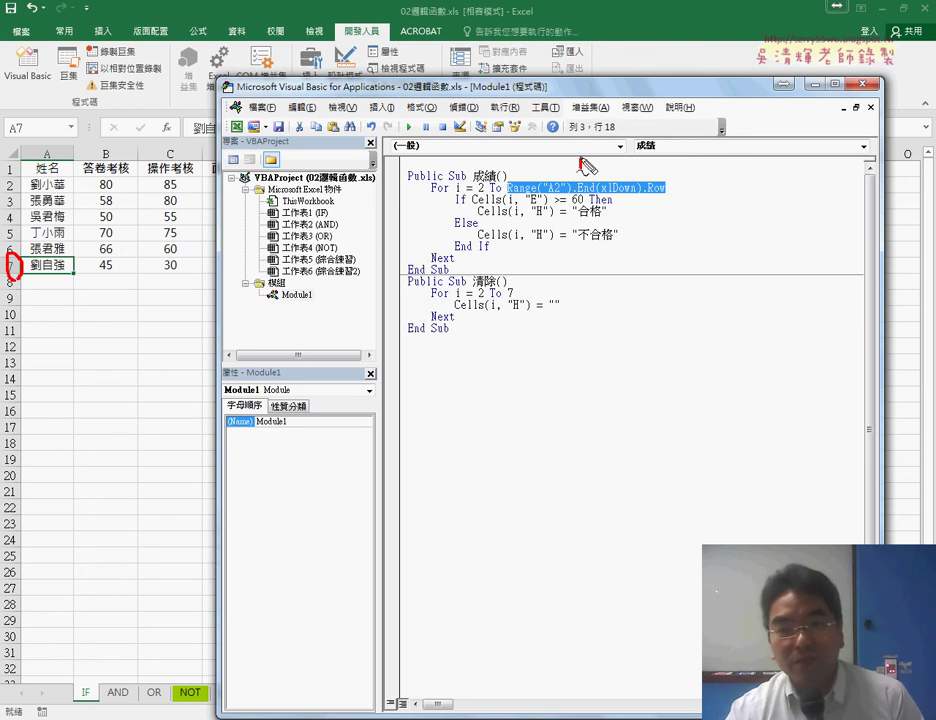
{"action": "left_click_drag", "start_coordinate": [581, 160], "coordinate": [586, 172]}
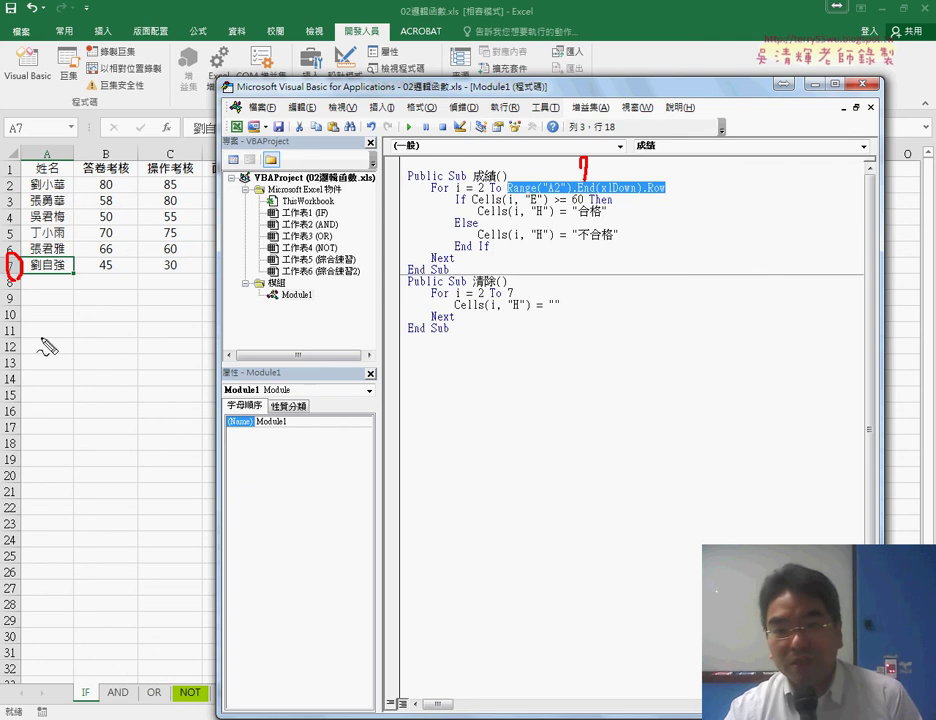
{"action": "left_click_drag", "start_coordinate": [507, 196], "coordinate": [665, 197]}
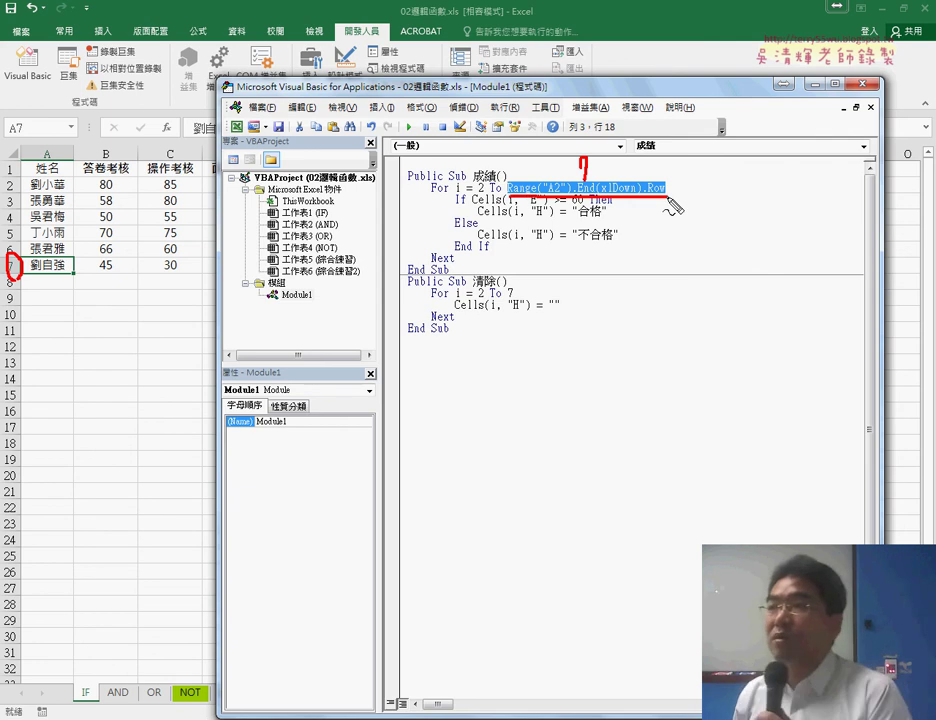
{"action": "key", "text": "Escape"}
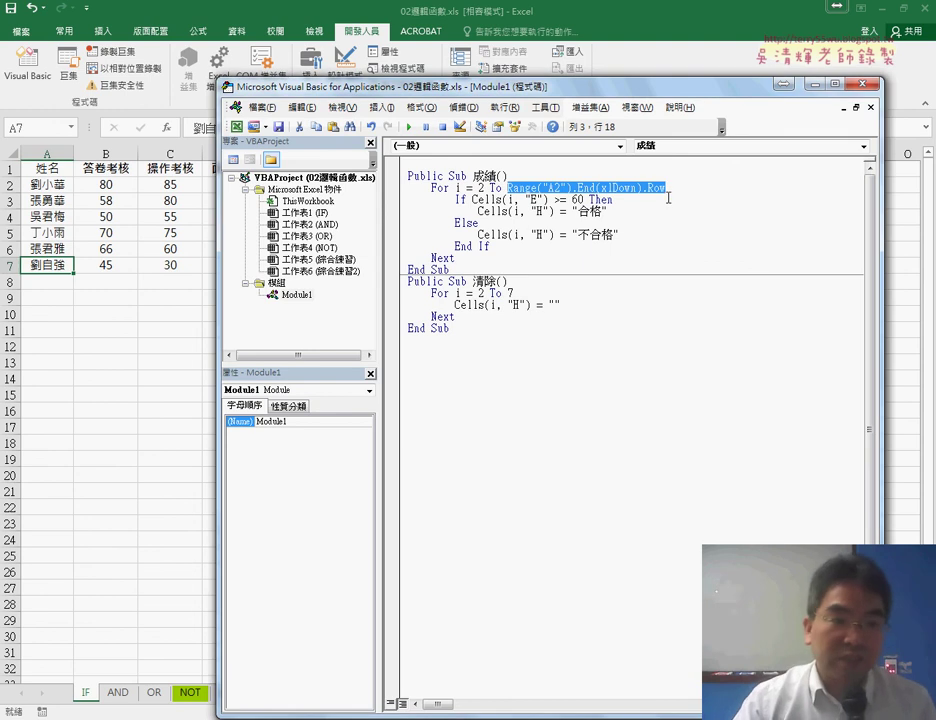
Step: Close the VBA editor and select the last two student rows, A6:G7
{"action": "key", "text": "alt+F11"}
{"action": "left_click", "coordinate": [157, 316]}
{"action": "left_click_drag", "start_coordinate": [40, 248], "coordinate": [484, 266]}
Step: Copy A6:G7 into rows 8–9 and check that Ctrl+Down from A2 reaches the new last row
{"action": "key", "text": "ctrl+c"}
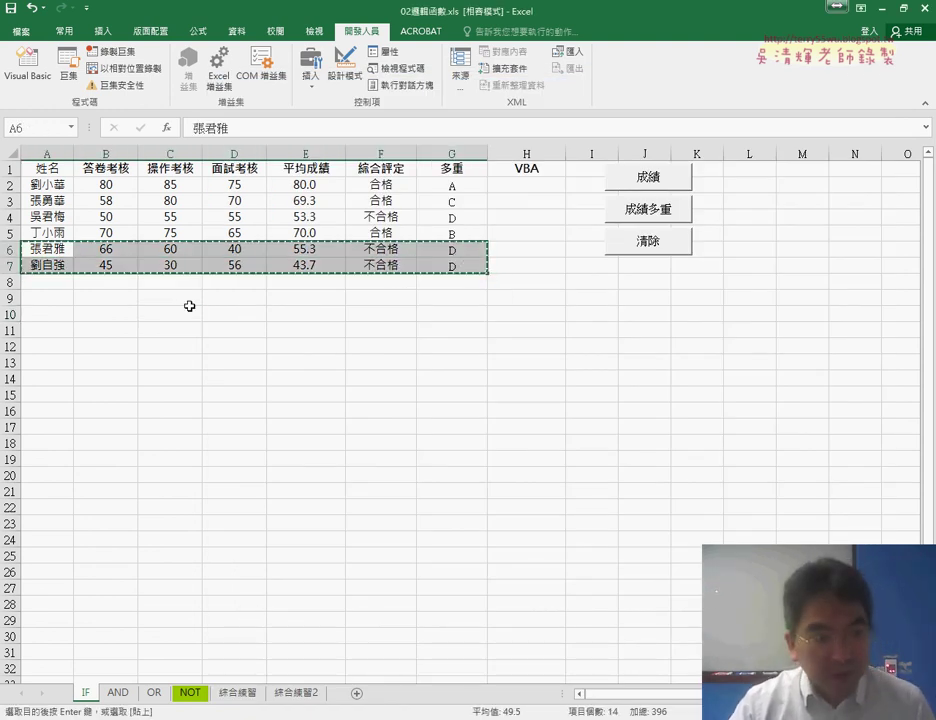
{"action": "left_click", "coordinate": [46, 283]}
{"action": "key", "text": "ctrl+v"}
{"action": "left_click", "coordinate": [380, 410]}
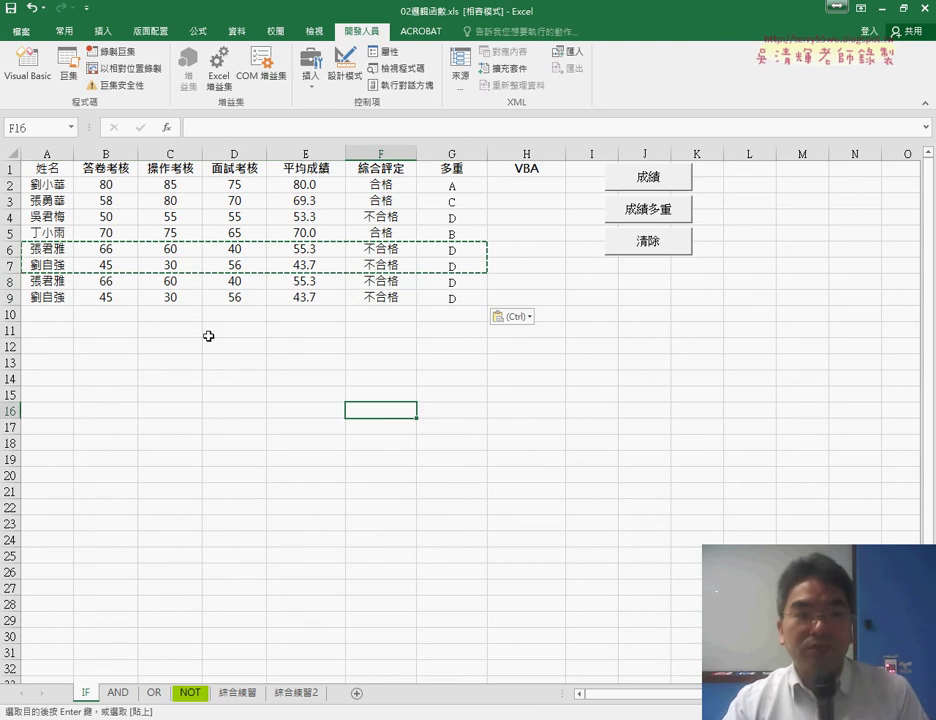
{"action": "left_click", "coordinate": [46, 186]}
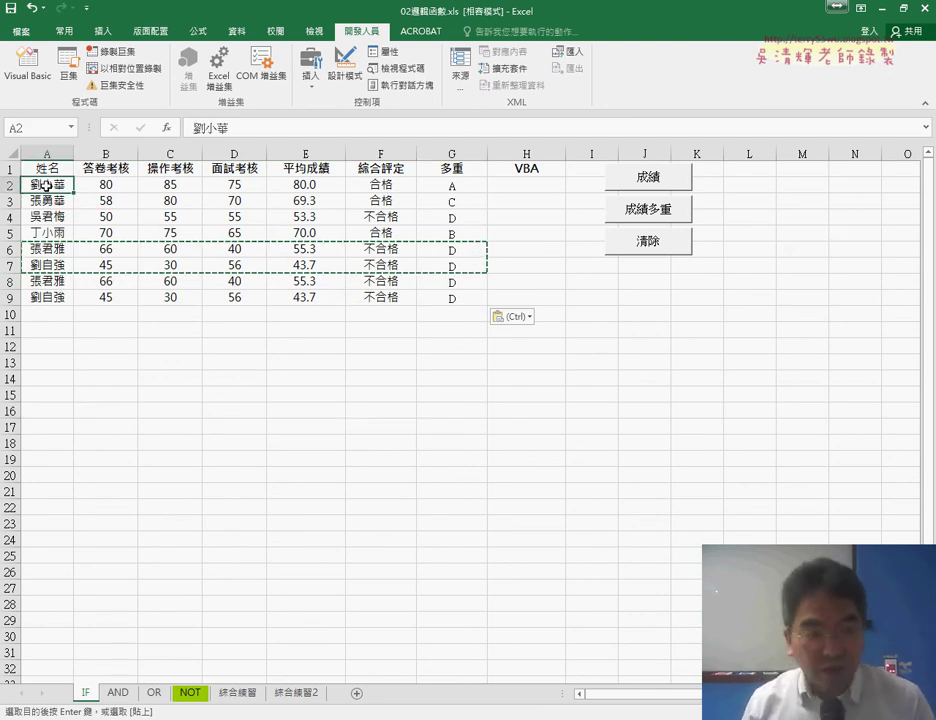
{"action": "key", "text": "ctrl+Down"}
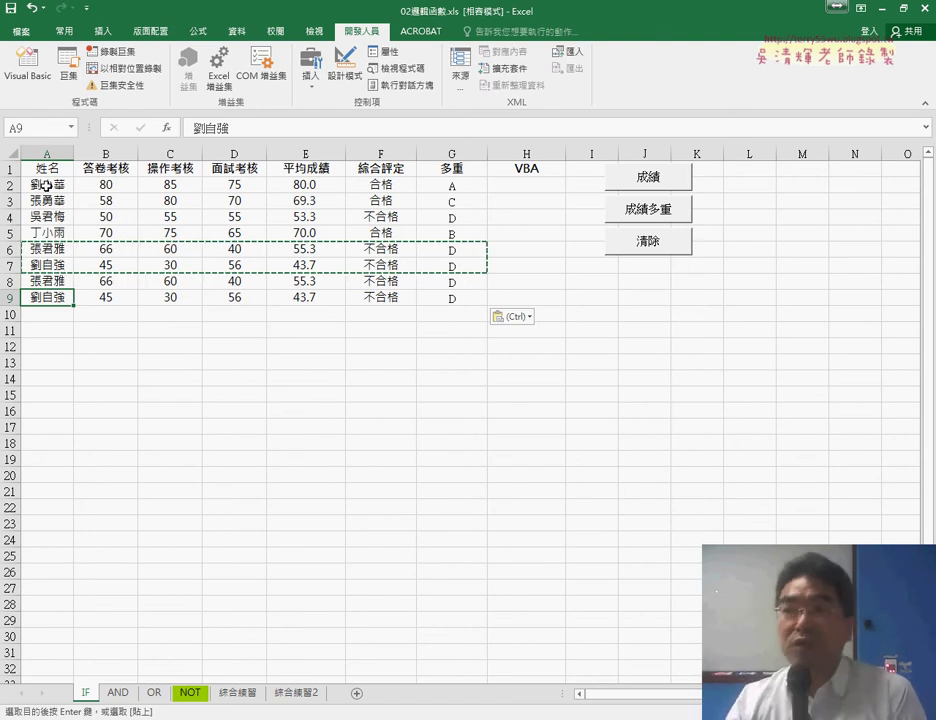
Step: Open the 成績 button's assigned macro for editing and select its last-row expression
{"action": "right_click", "coordinate": [650, 181]}
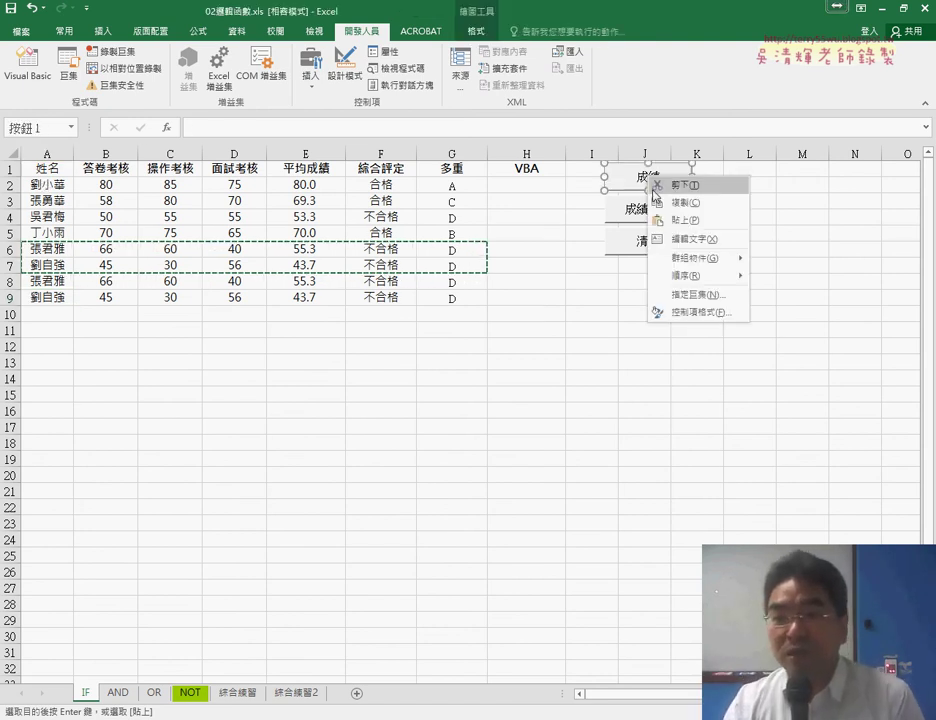
{"action": "left_click", "coordinate": [675, 295]}
{"action": "left_click", "coordinate": [806, 183]}
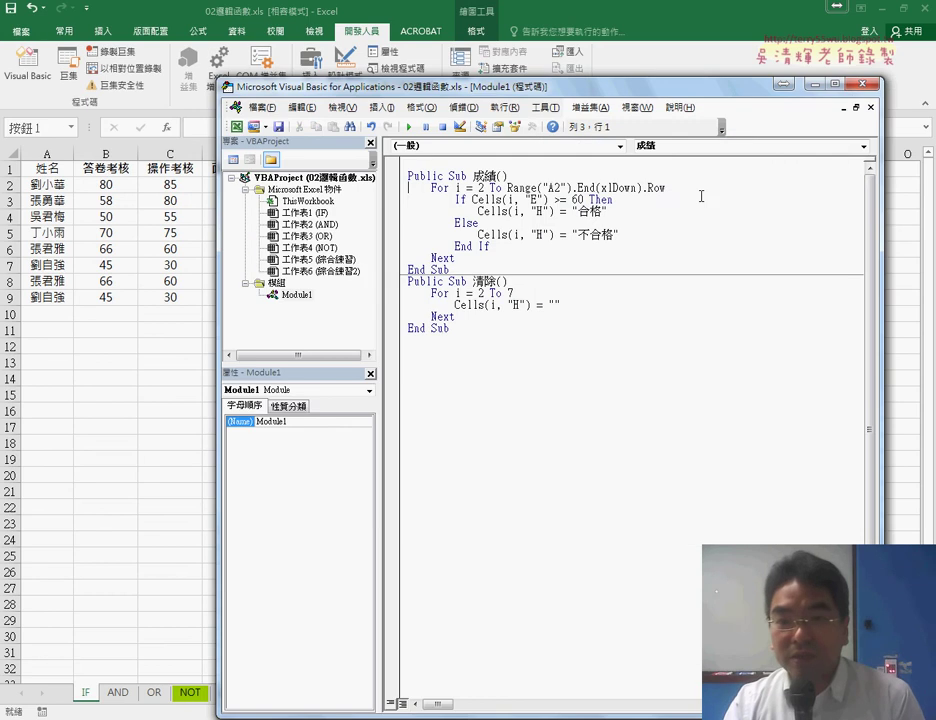
{"action": "left_click_drag", "start_coordinate": [665, 187], "coordinate": [503, 188]}
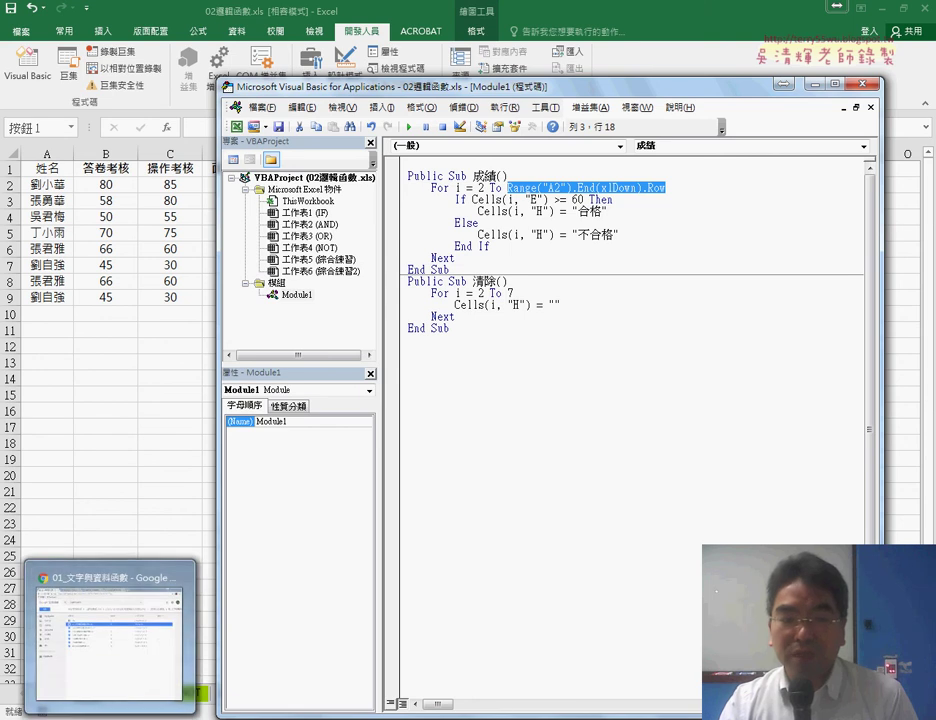
Step: Open 01_文字與資料函數程式碼 from the Google Drive file list in Chrome
{"action": "left_click", "coordinate": [80, 465]}
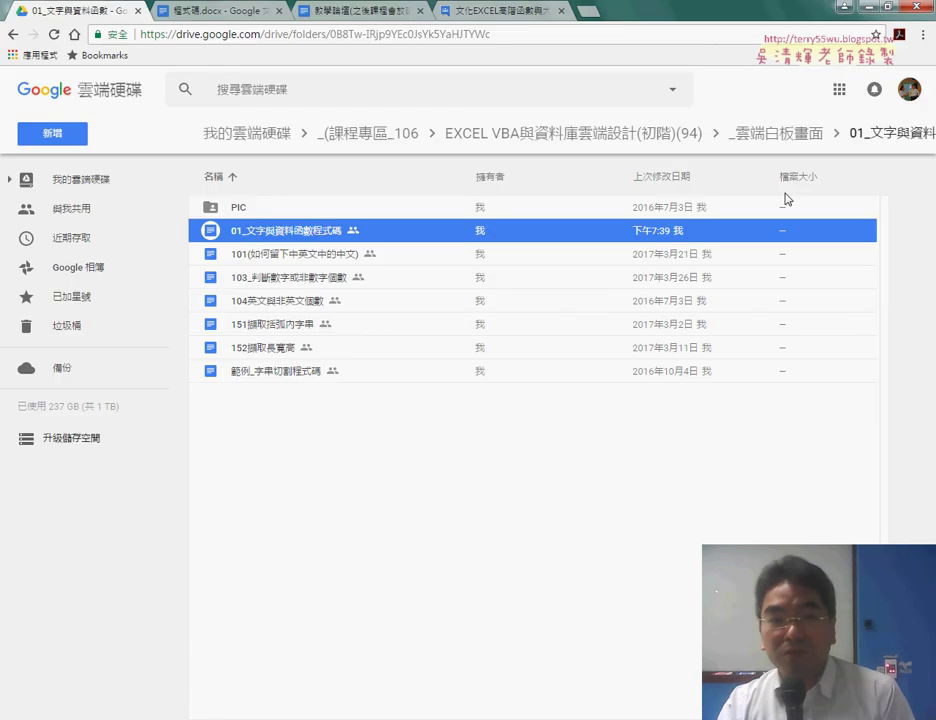
{"action": "double_click", "coordinate": [272, 238]}
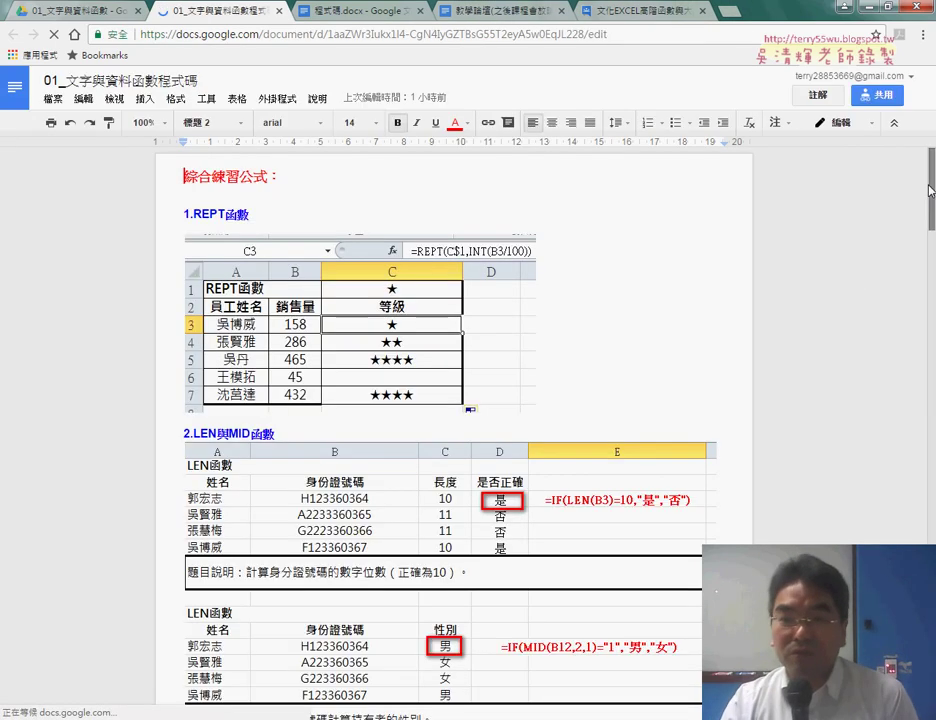
Step: Scroll through the code notes, then select the Range last-row expression back in the VBA editor
{"action": "left_click_drag", "start_coordinate": [930, 190], "coordinate": [931, 425]}
{"action": "left_click_drag", "start_coordinate": [419, 414], "coordinate": [246, 414]}
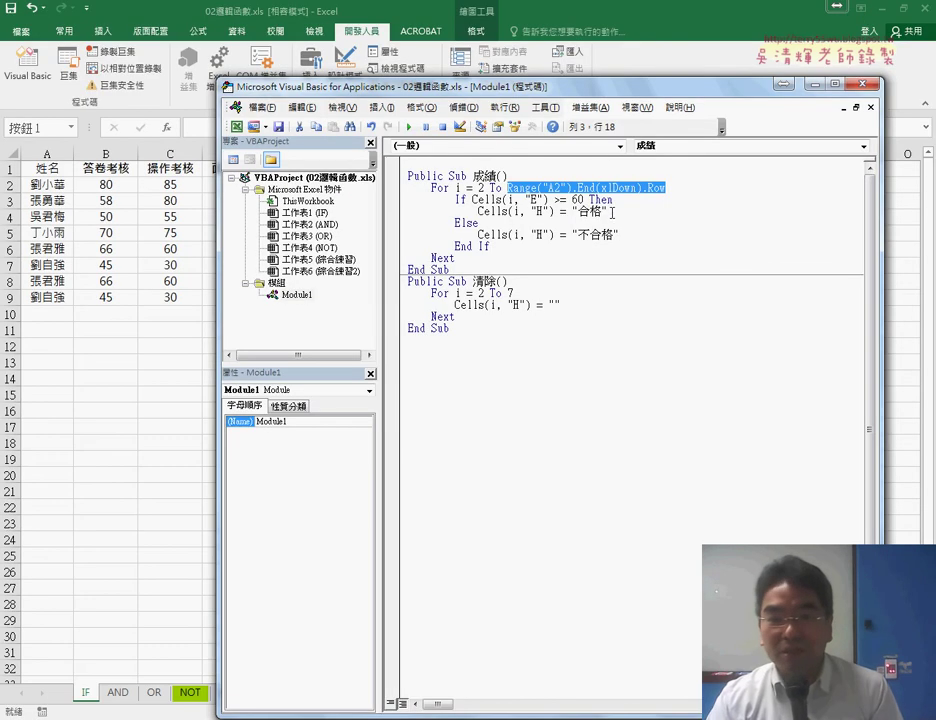
Step: Paste Range("A2").End(xlDown).Row over the fixed 7 in the 清除 loop
{"action": "right_click", "coordinate": [643, 193]}
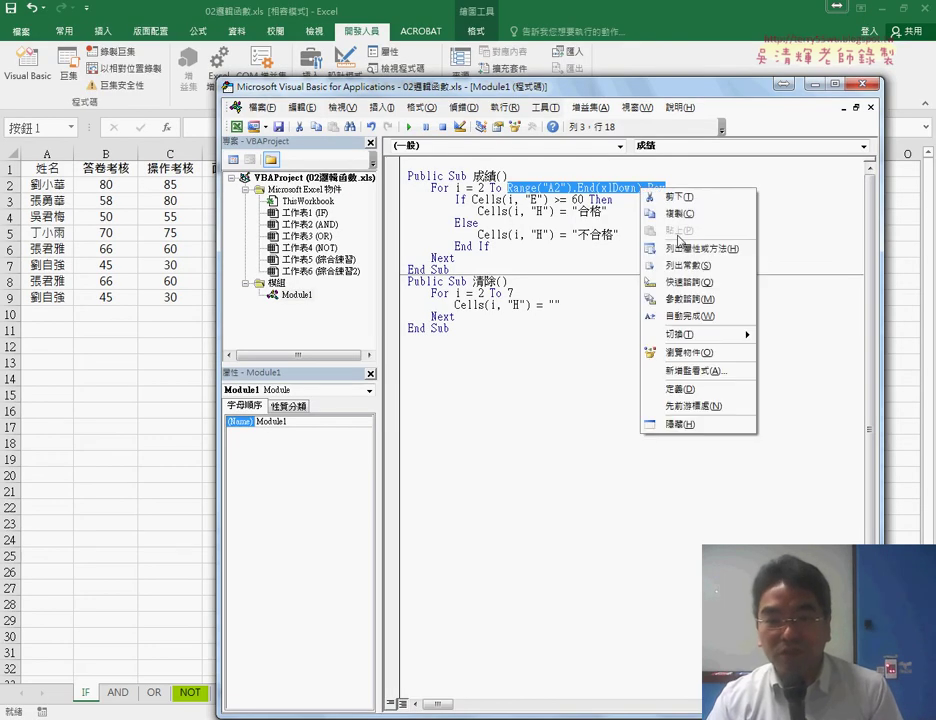
{"action": "left_click", "coordinate": [675, 211]}
{"action": "double_click", "coordinate": [510, 293]}
{"action": "right_click", "coordinate": [510, 293]}
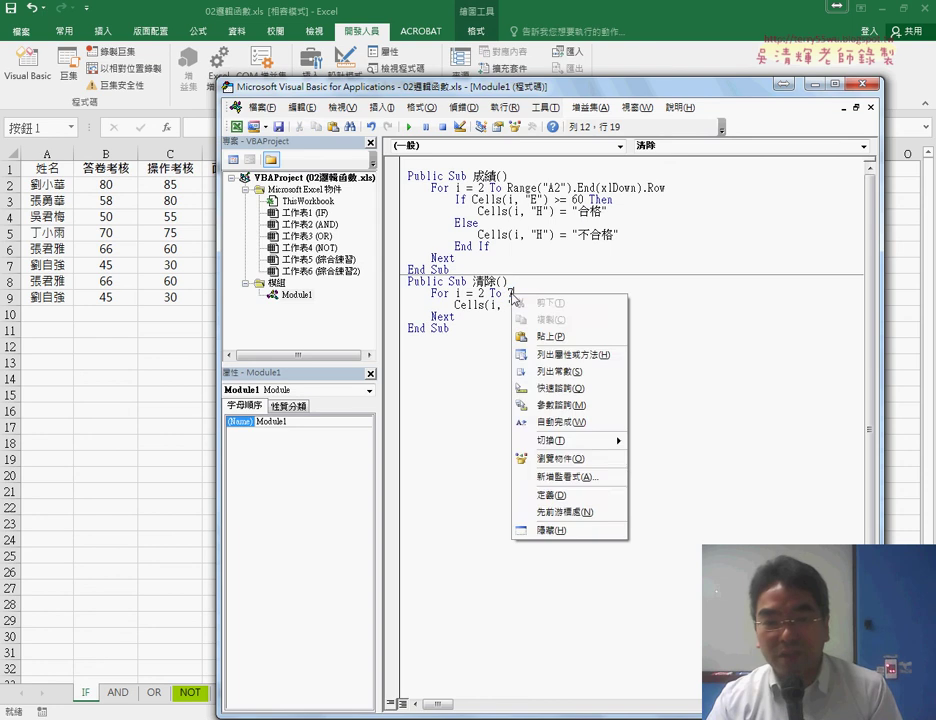
{"action": "key", "text": "Escape"}
{"action": "key", "text": "ctrl+v"}
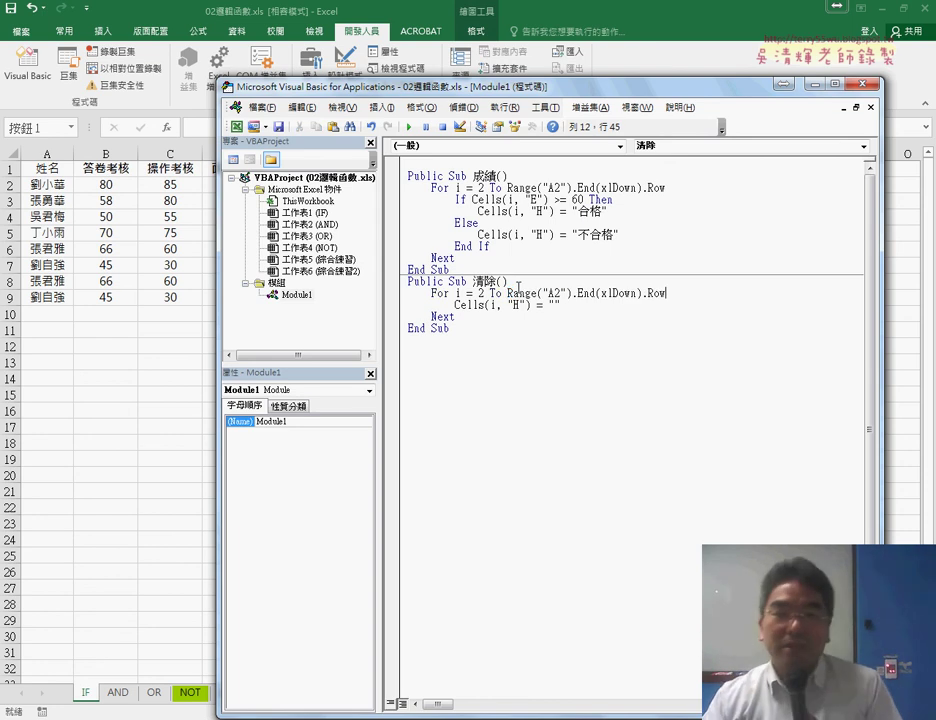
Step: On the worksheet, run, clear and rerun 成績, then try 成績多重 and dismiss its error
{"action": "key", "text": "alt+F11"}
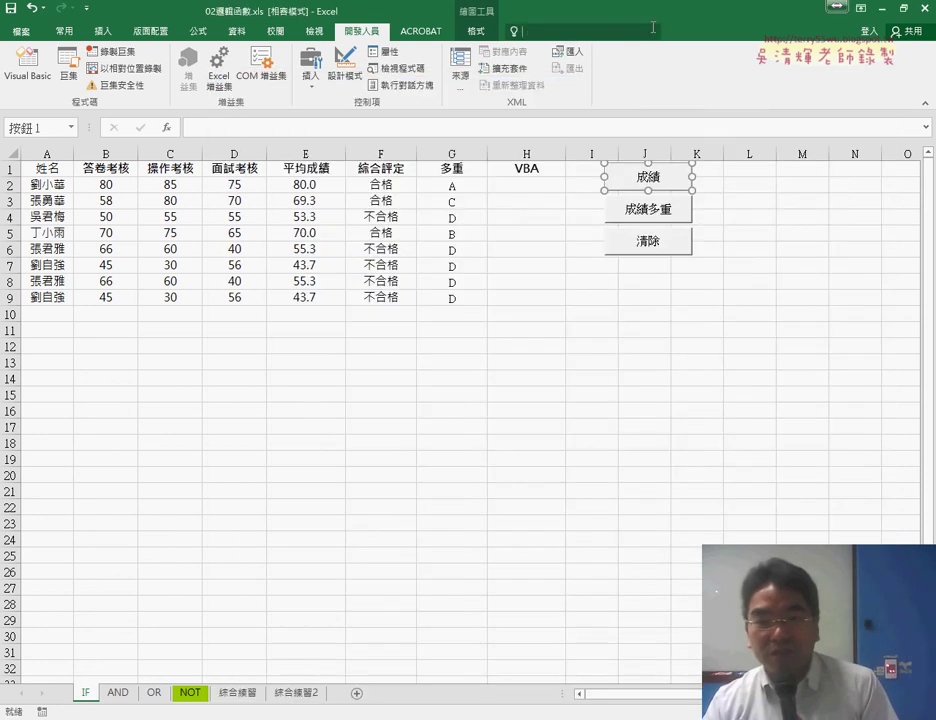
{"action": "key", "text": "Escape"}
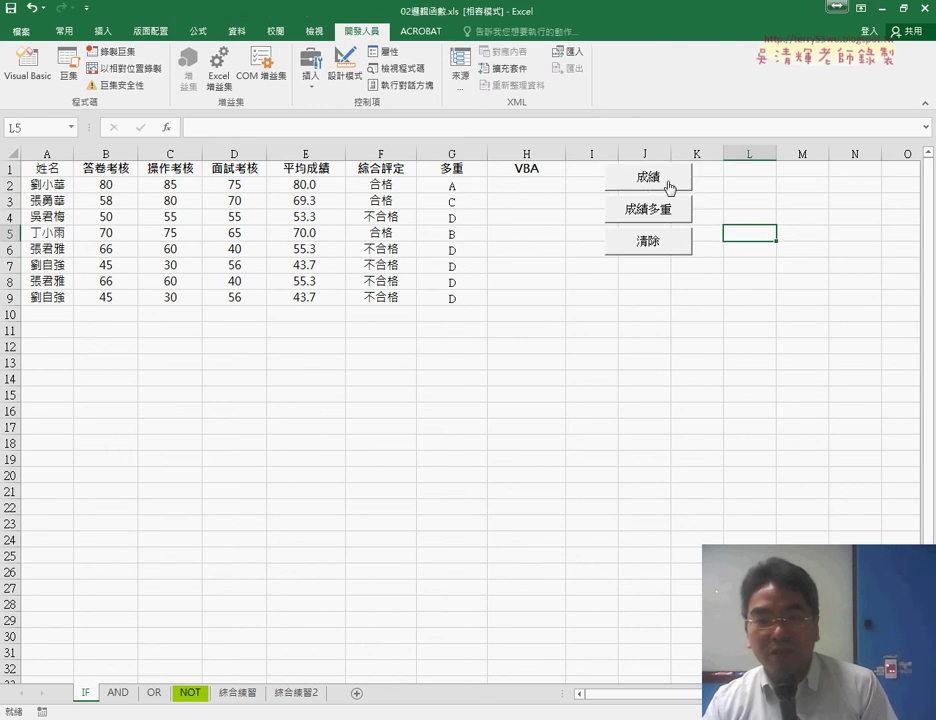
{"action": "left_click", "coordinate": [673, 181]}
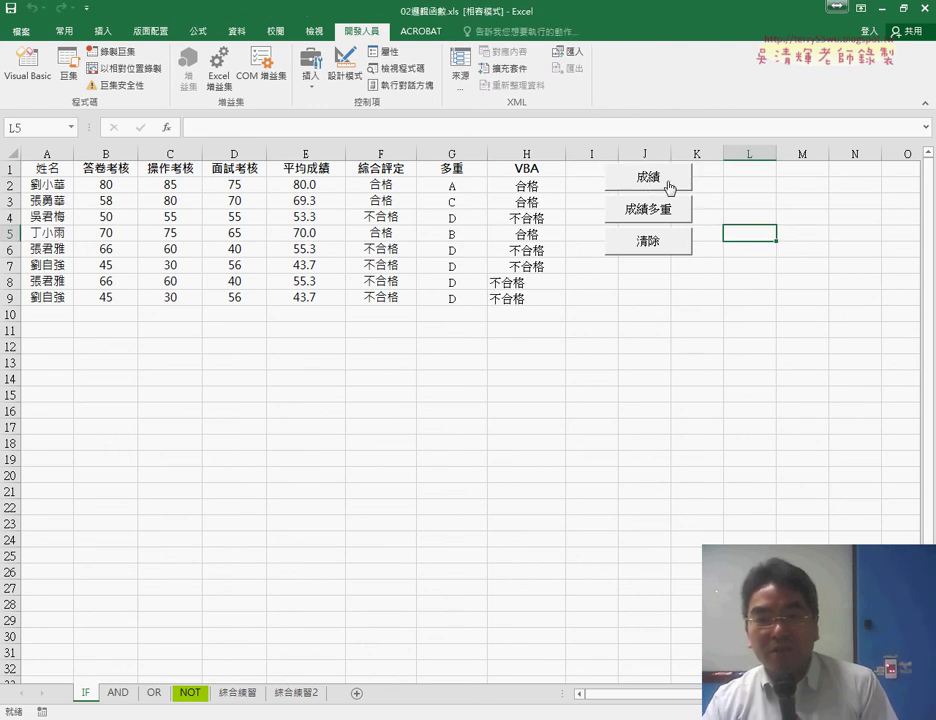
{"action": "left_click", "coordinate": [664, 242]}
{"action": "left_click", "coordinate": [675, 210]}
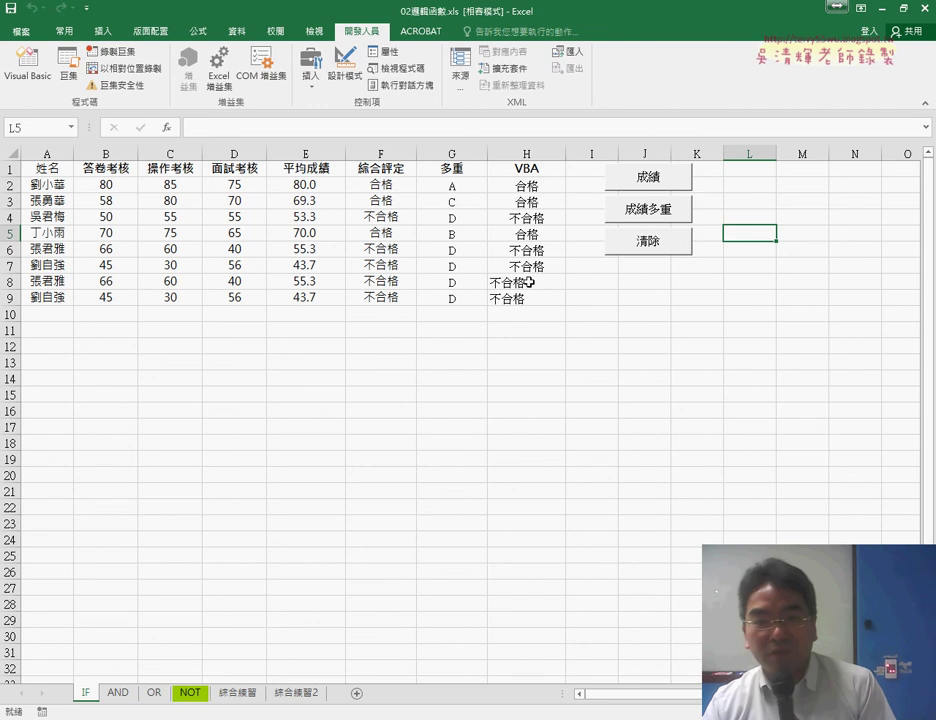
{"action": "left_click_drag", "start_coordinate": [527, 186], "coordinate": [537, 301]}
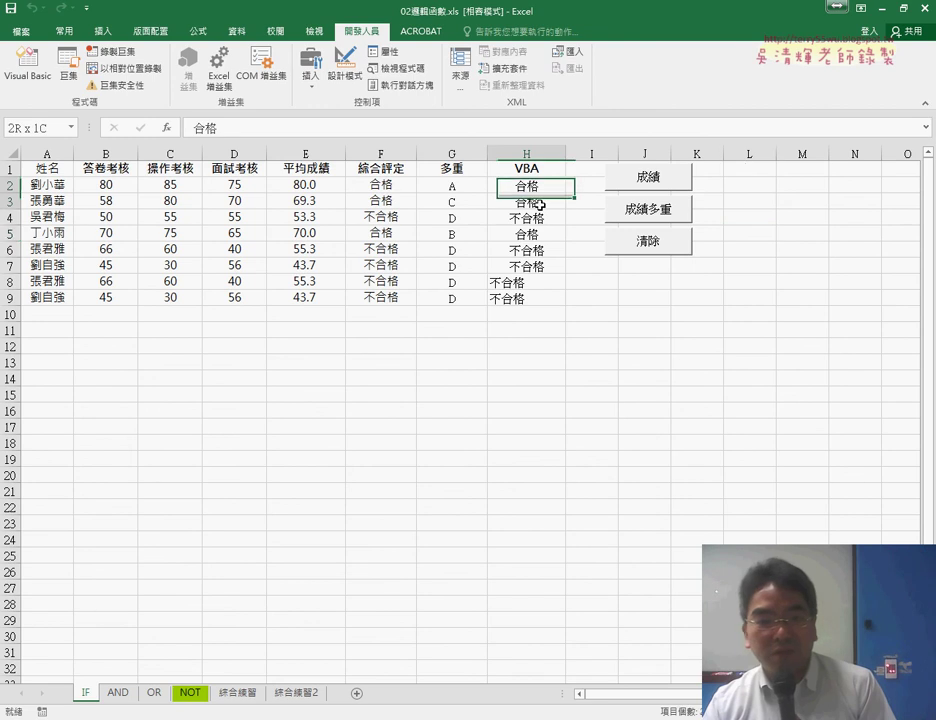
{"action": "left_click", "coordinate": [648, 215]}
{"action": "left_click", "coordinate": [474, 410]}
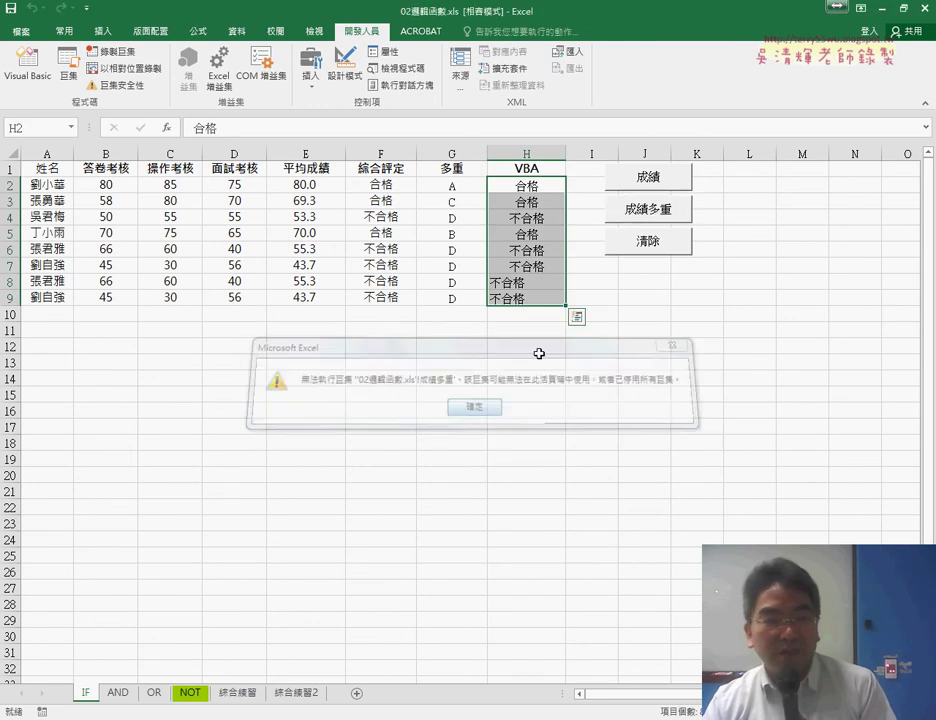
Step: Switch the H2:H9 results to left-aligned and back to centered
{"action": "left_click", "coordinate": [64, 31]}
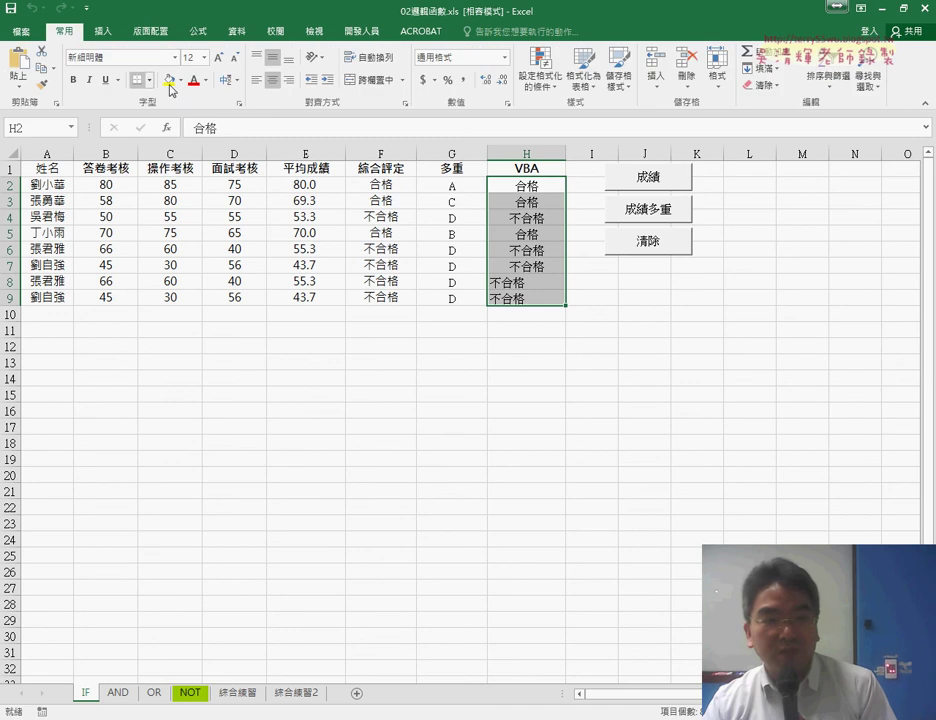
{"action": "left_click", "coordinate": [273, 81]}
{"action": "left_click", "coordinate": [273, 81]}
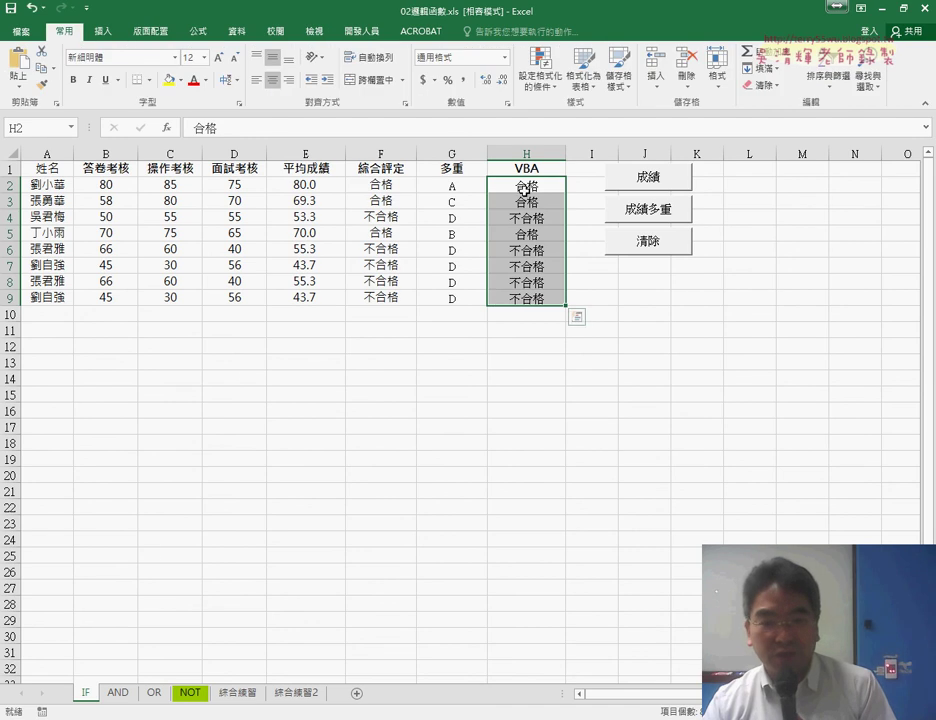
Step: Clear and rerun the pass/fail grading twice, then bring the VBA editor forward
{"action": "left_click", "coordinate": [678, 247]}
{"action": "left_click", "coordinate": [802, 329]}
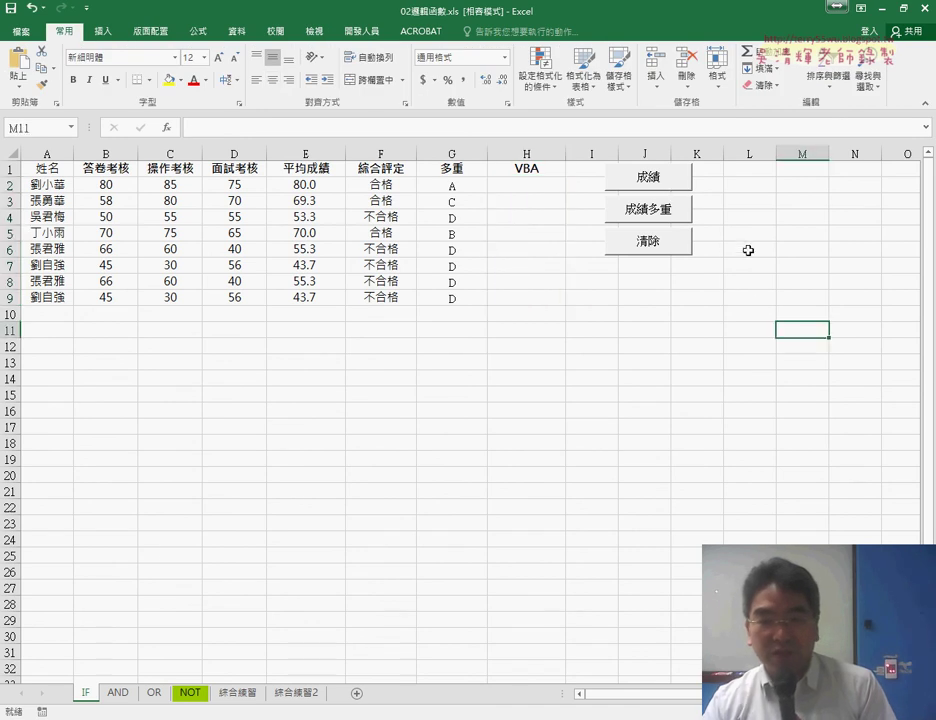
{"action": "left_click", "coordinate": [652, 184]}
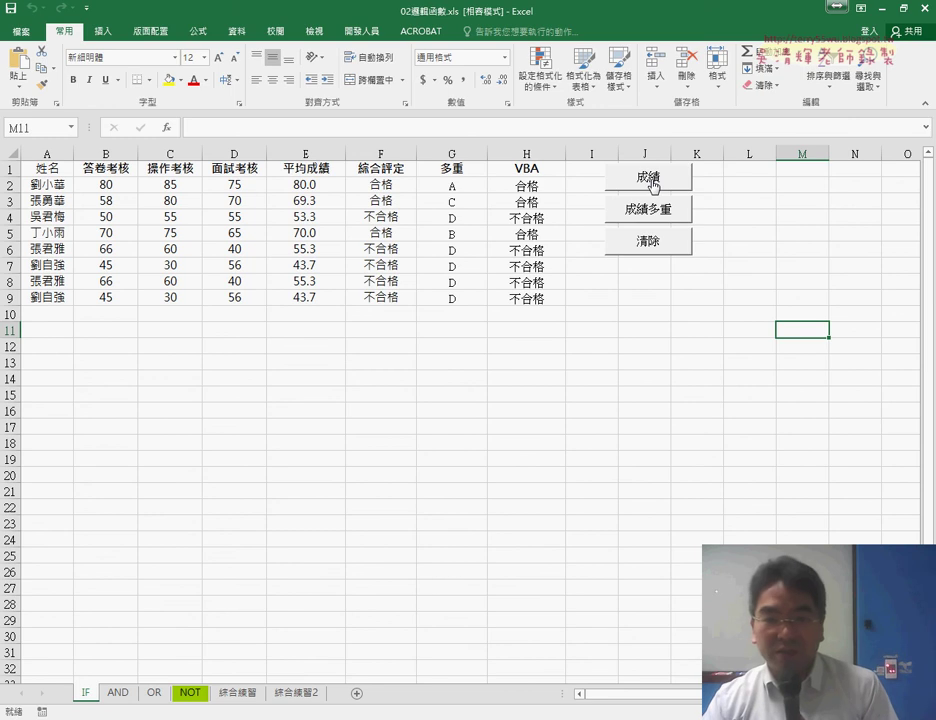
{"action": "left_click", "coordinate": [654, 244]}
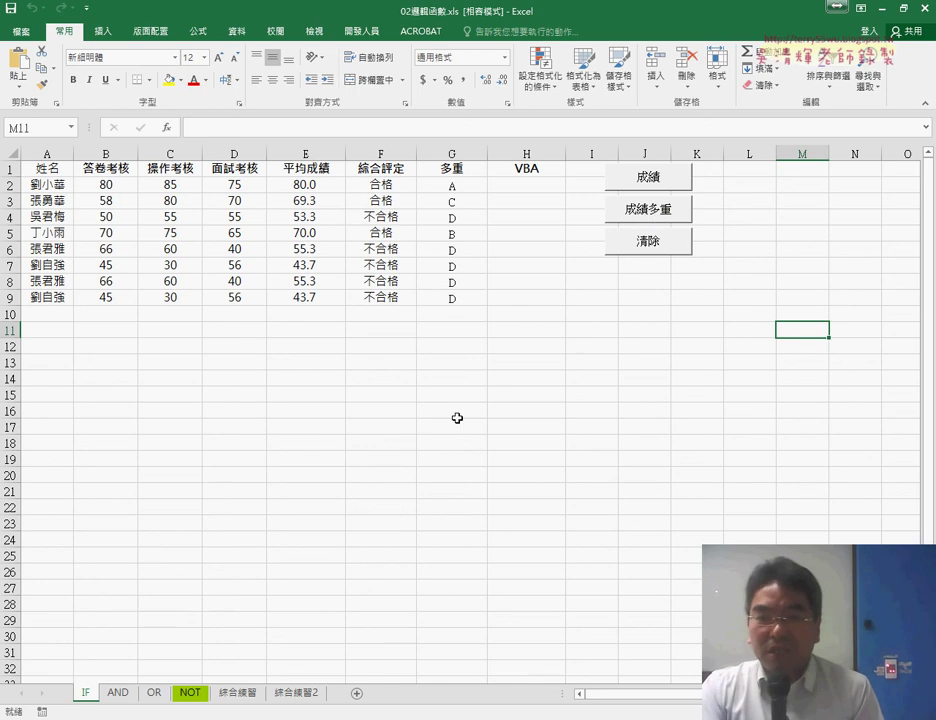
{"action": "left_click", "coordinate": [669, 182]}
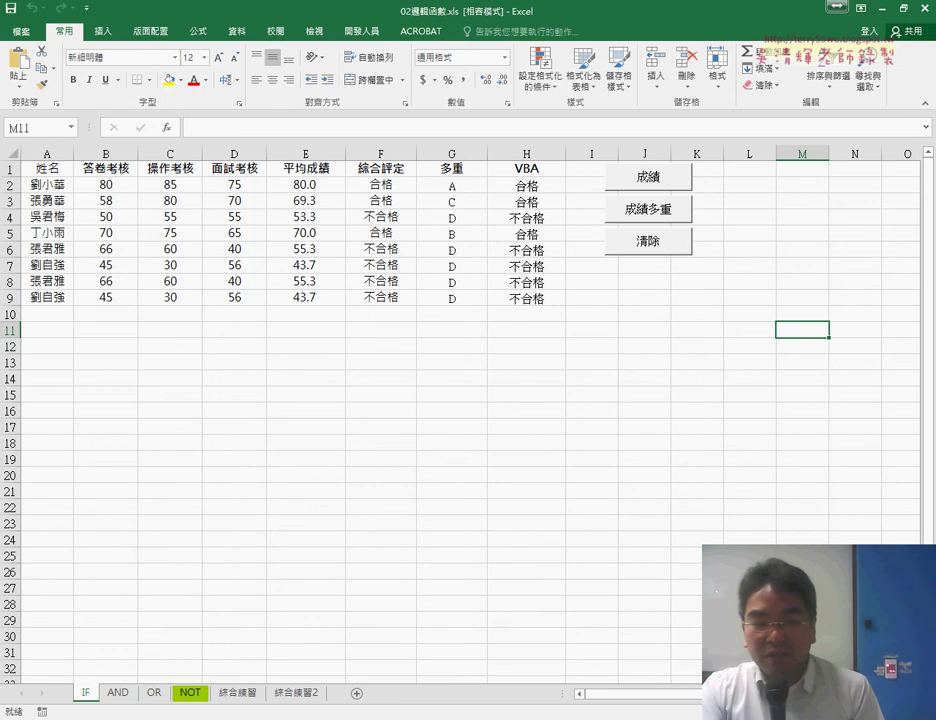
{"action": "left_click", "coordinate": [261, 647]}
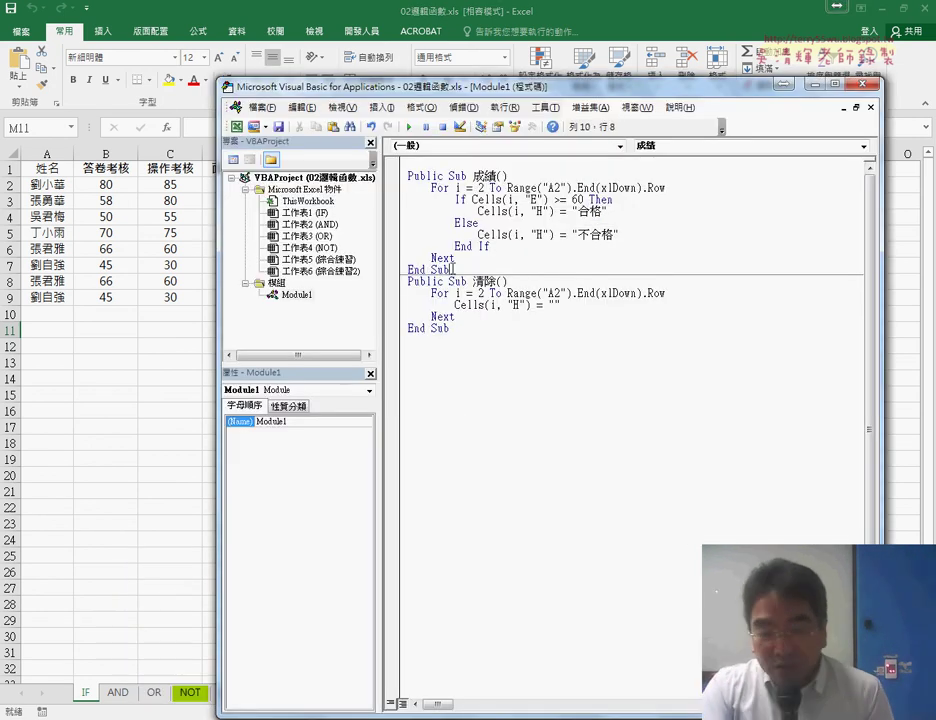
Step: Copy the whole 成績 procedure below the last End Sub in Module1
{"action": "left_click_drag", "start_coordinate": [449, 270], "coordinate": [398, 180]}
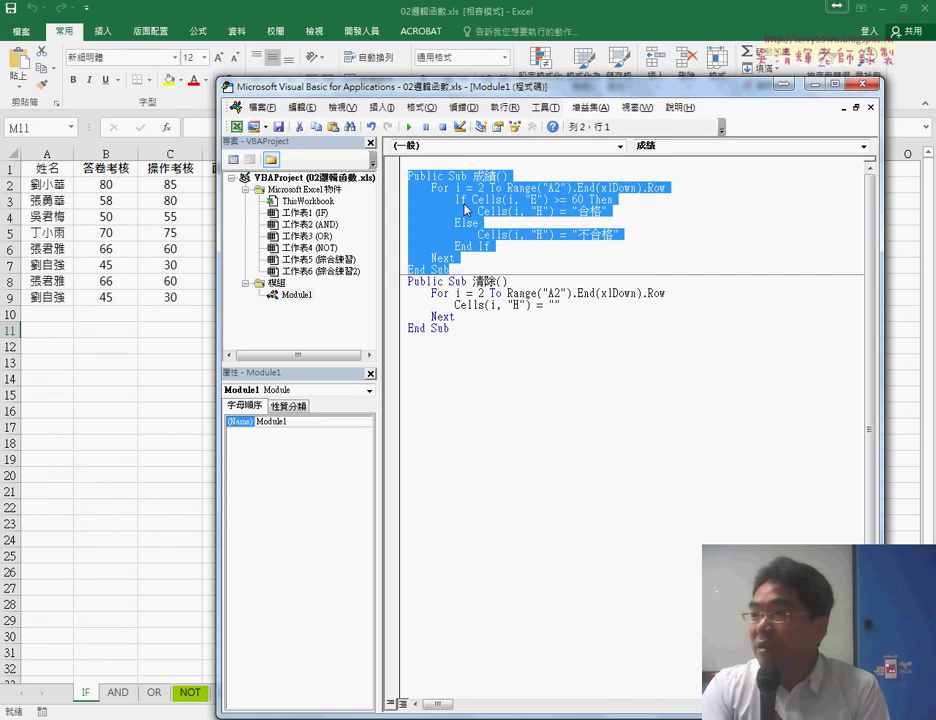
{"action": "left_click_drag", "start_coordinate": [465, 210], "coordinate": [460, 369]}
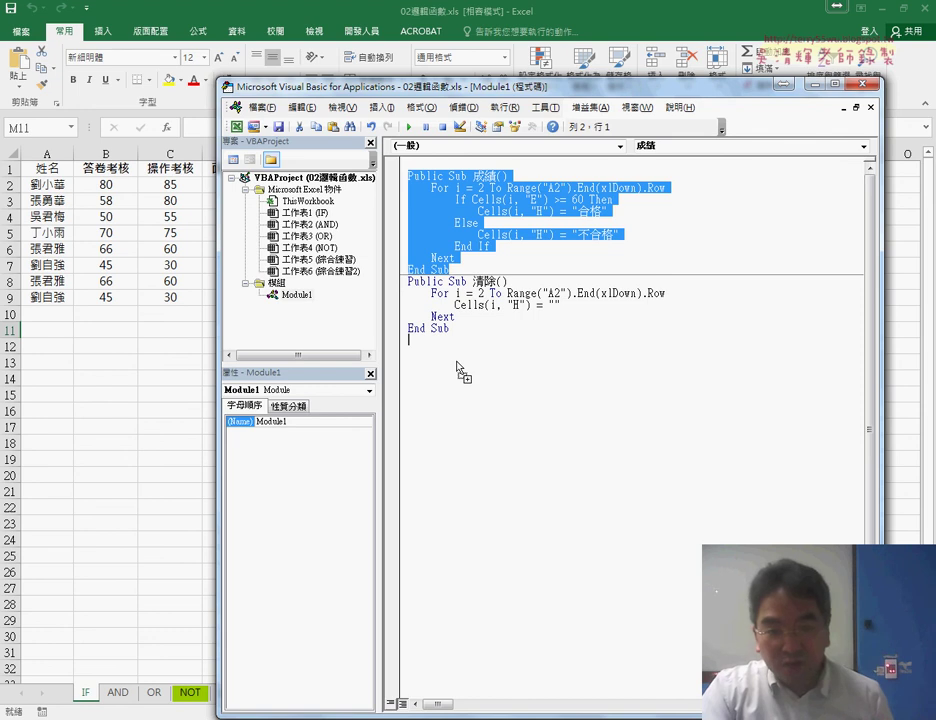
{"action": "left_click_drag", "start_coordinate": [460, 372], "coordinate": [460, 372]}
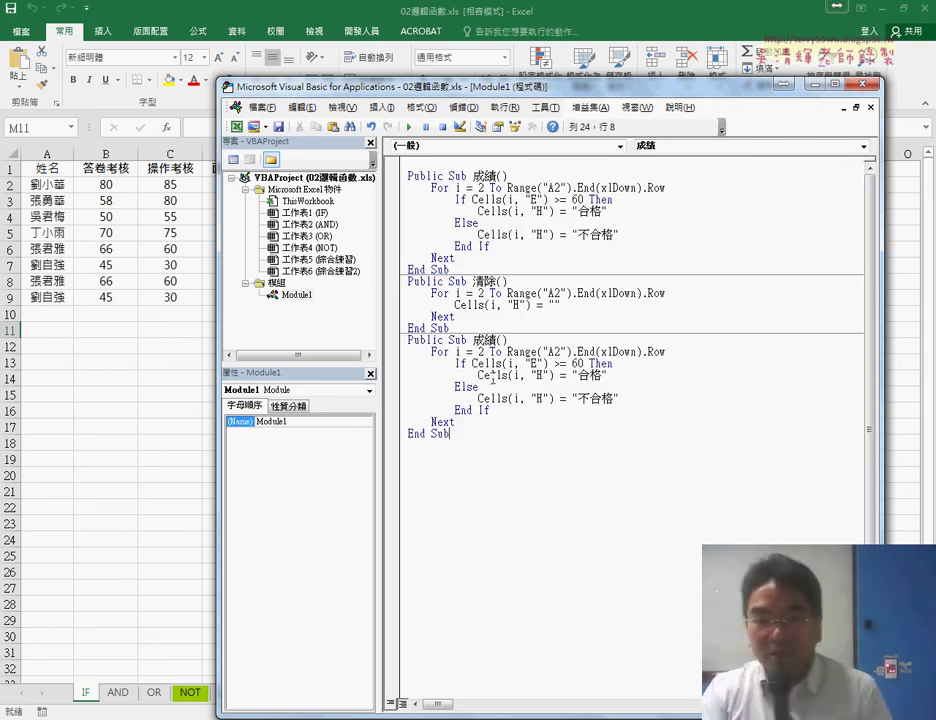
Step: Rename the copied procedure to 成績多重 by appending 多重 to its name
{"action": "left_click", "coordinate": [503, 342]}
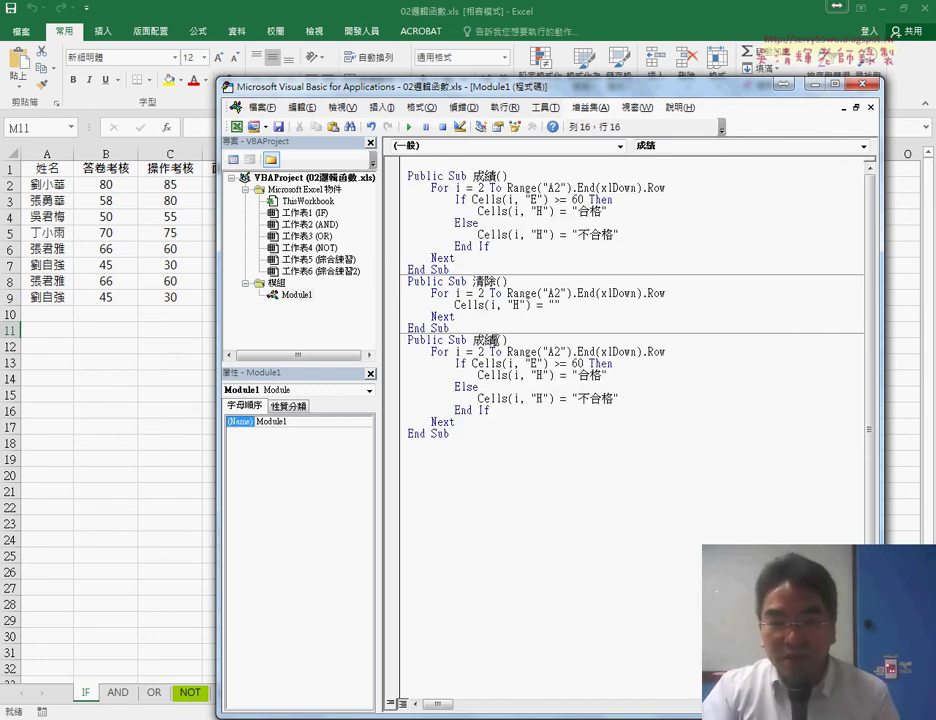
{"action": "double_click", "coordinate": [494, 341]}
{"action": "left_click", "coordinate": [549, 341]}
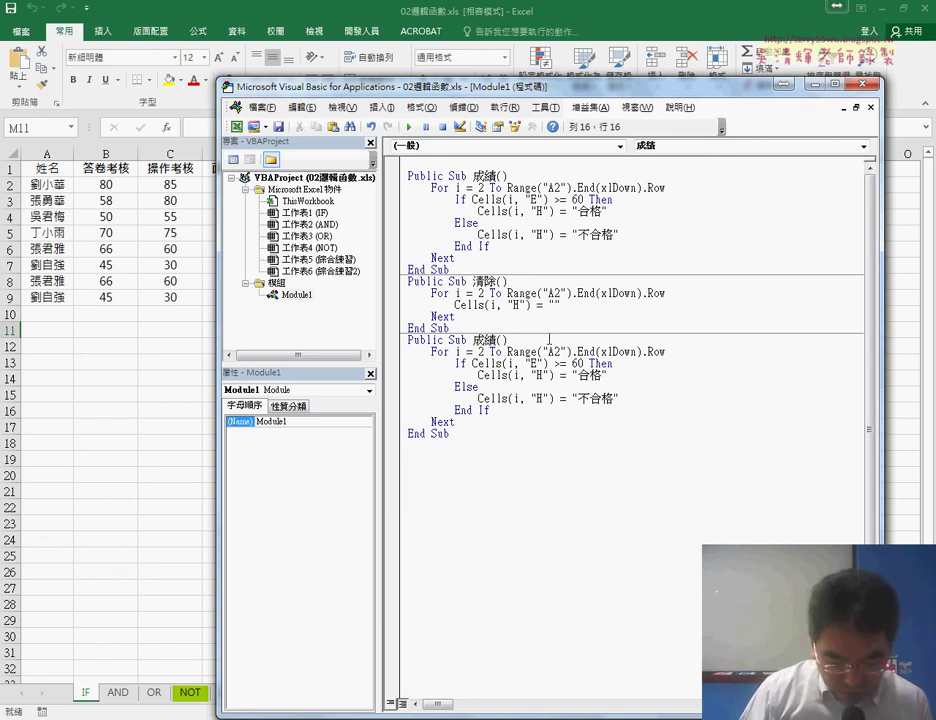
{"action": "type", "text": "多"}
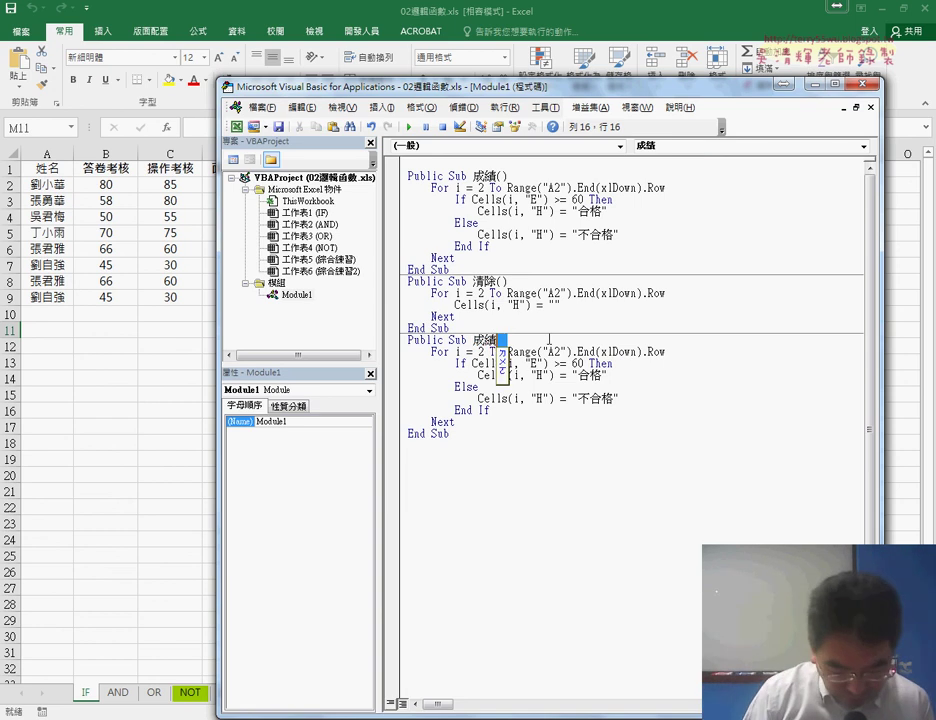
{"action": "type", "text": "重"}
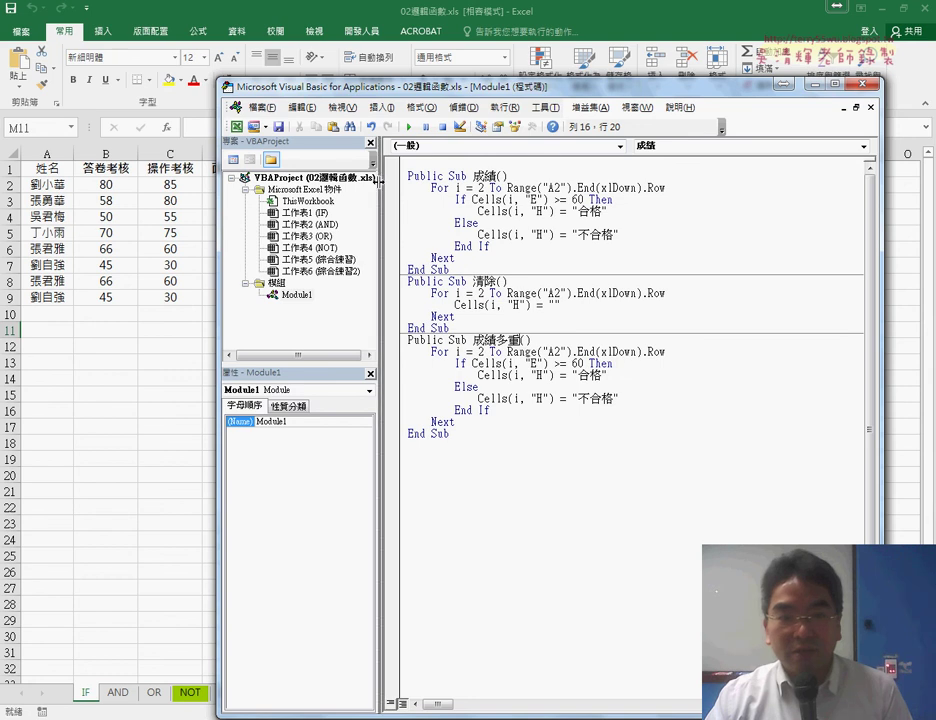
{"action": "left_click_drag", "start_coordinate": [385, 180], "coordinate": [330, 180]}
{"action": "left_click_drag", "start_coordinate": [372, 94], "coordinate": [357, 268]}
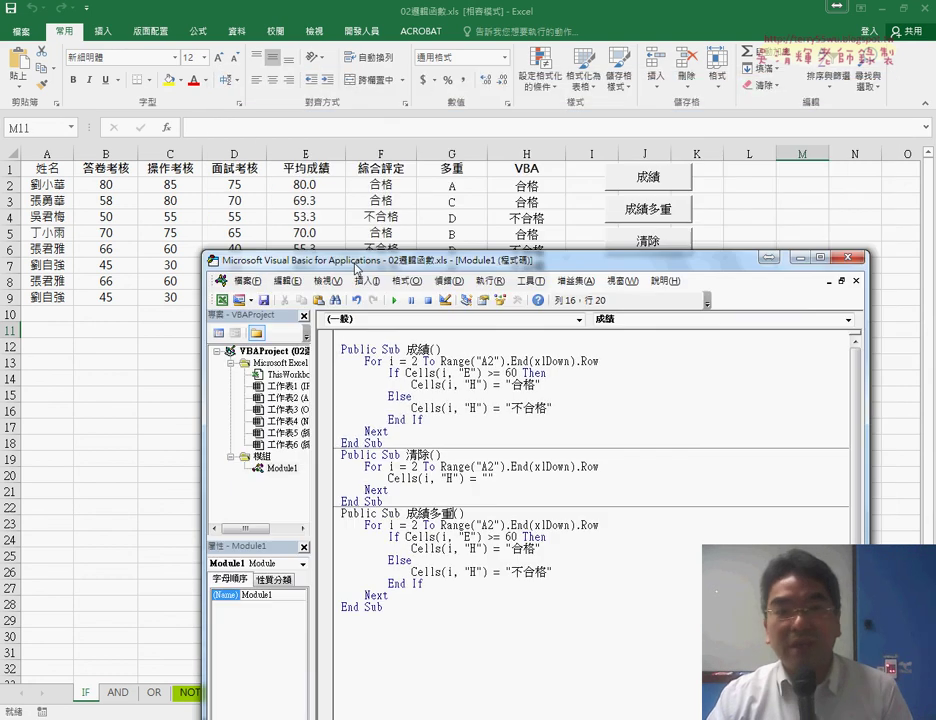
Step: In 成績多重, change the 60 threshold to 80 and replace 合格 with "A"
{"action": "left_click_drag", "start_coordinate": [535, 263], "coordinate": [540, 114]}
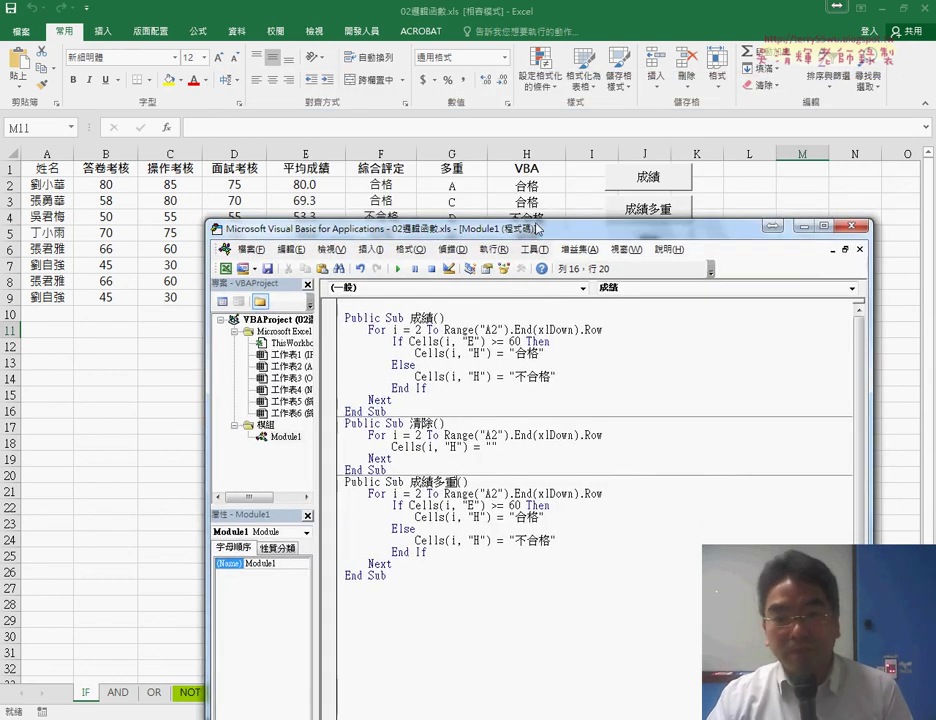
{"action": "double_click", "coordinate": [520, 402]}
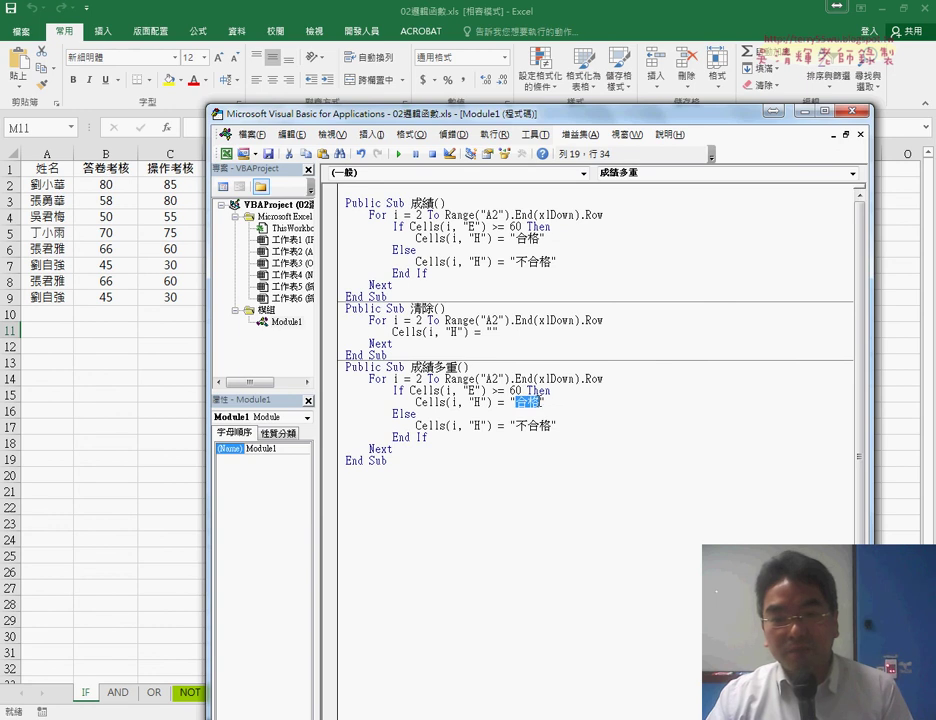
{"action": "left_click_drag", "start_coordinate": [518, 391], "coordinate": [510, 391]}
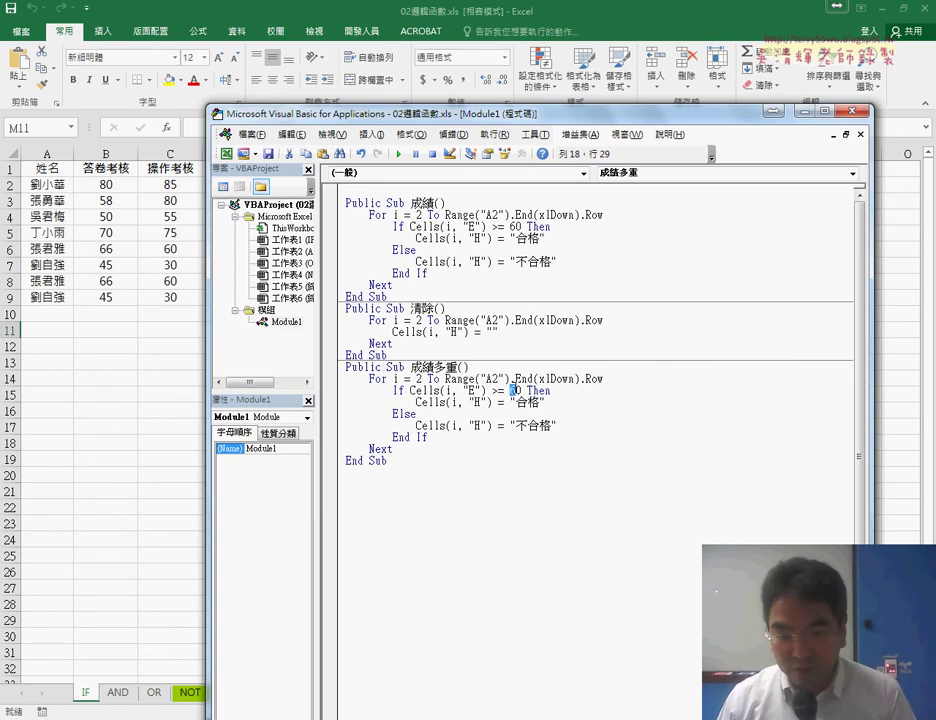
{"action": "type", "text": "8"}
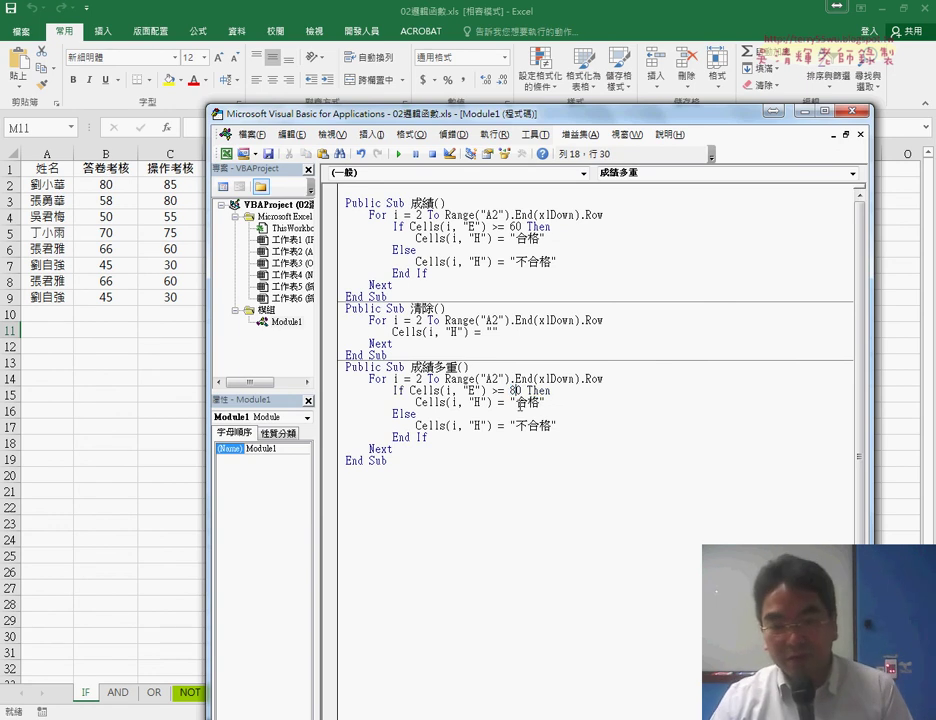
{"action": "left_click_drag", "start_coordinate": [518, 403], "coordinate": [538, 403]}
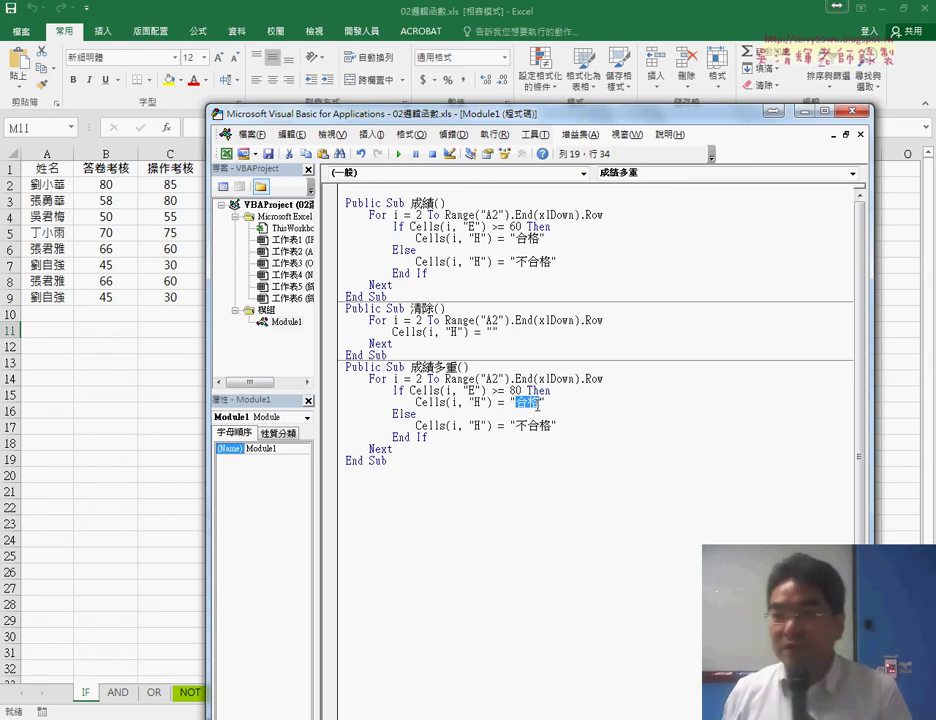
{"action": "type", "text": "A"}
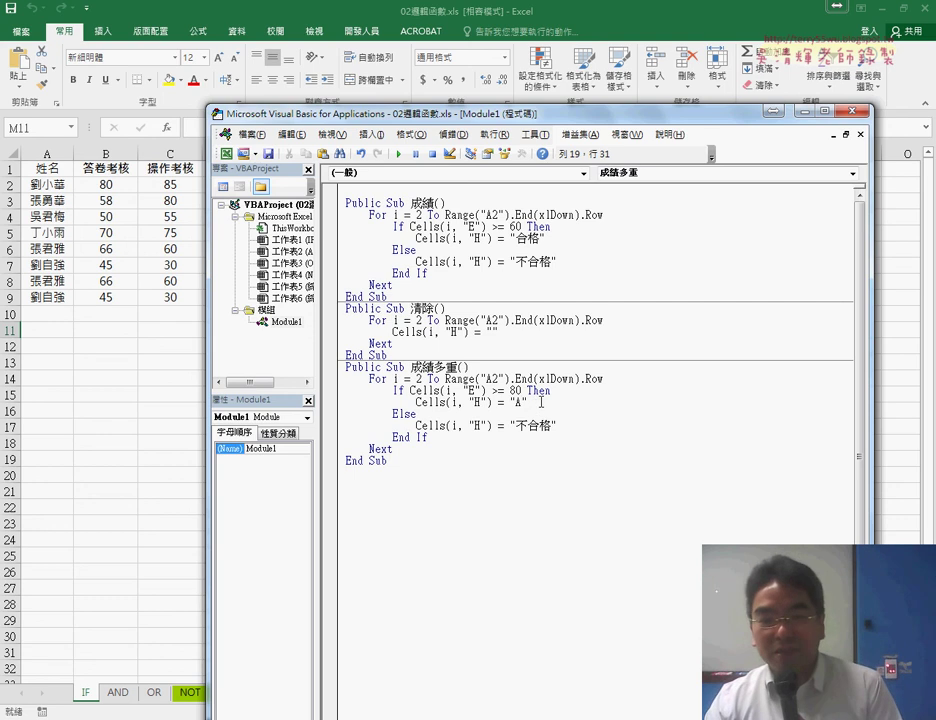
{"action": "left_click_drag", "start_coordinate": [541, 402], "coordinate": [351, 391]}
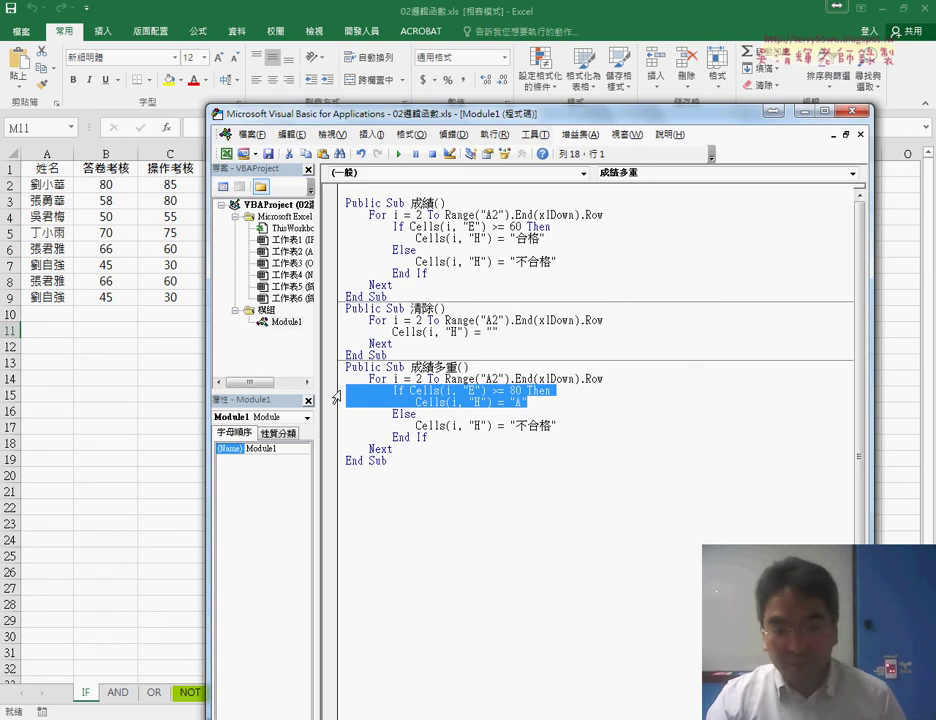
Step: Paste the If/"A" lines on a new line below, changing them to 70 and "B"
{"action": "left_click", "coordinate": [540, 402]}
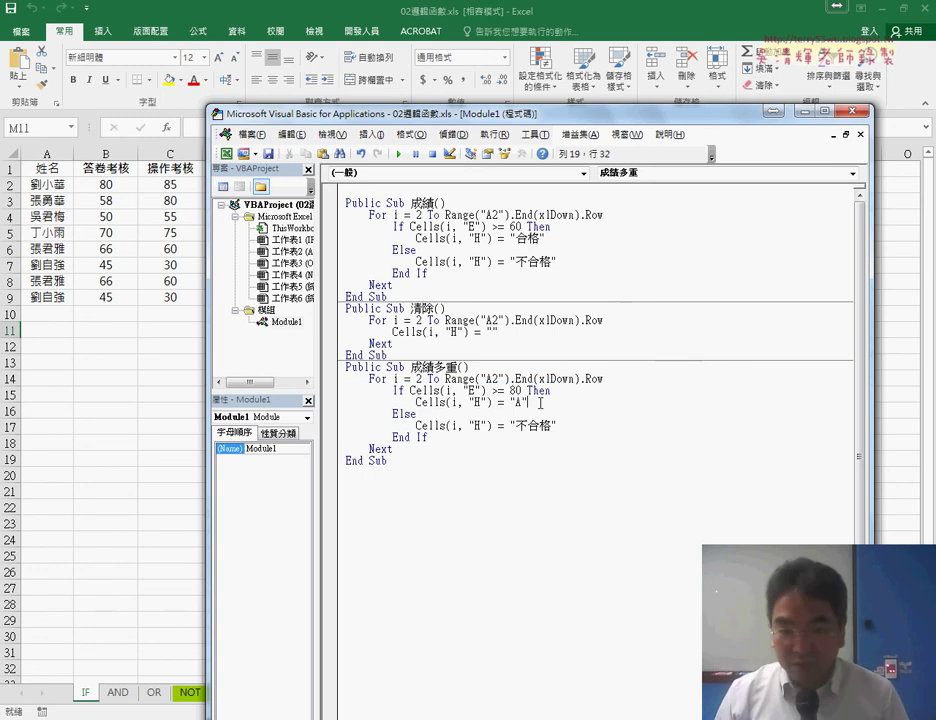
{"action": "key", "text": "Return"}
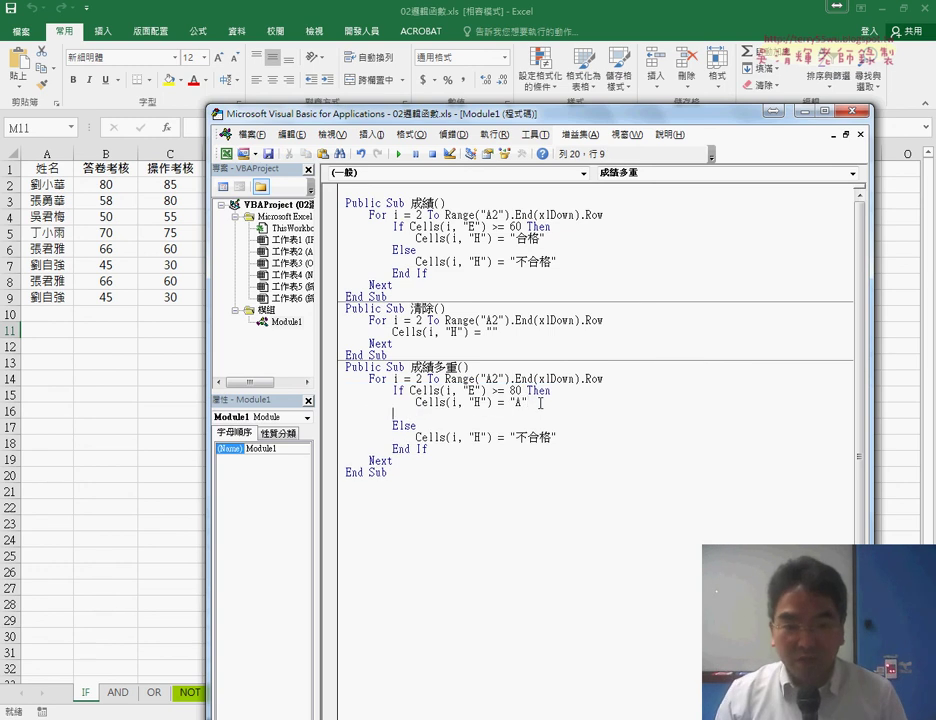
{"action": "key", "text": "Home"}
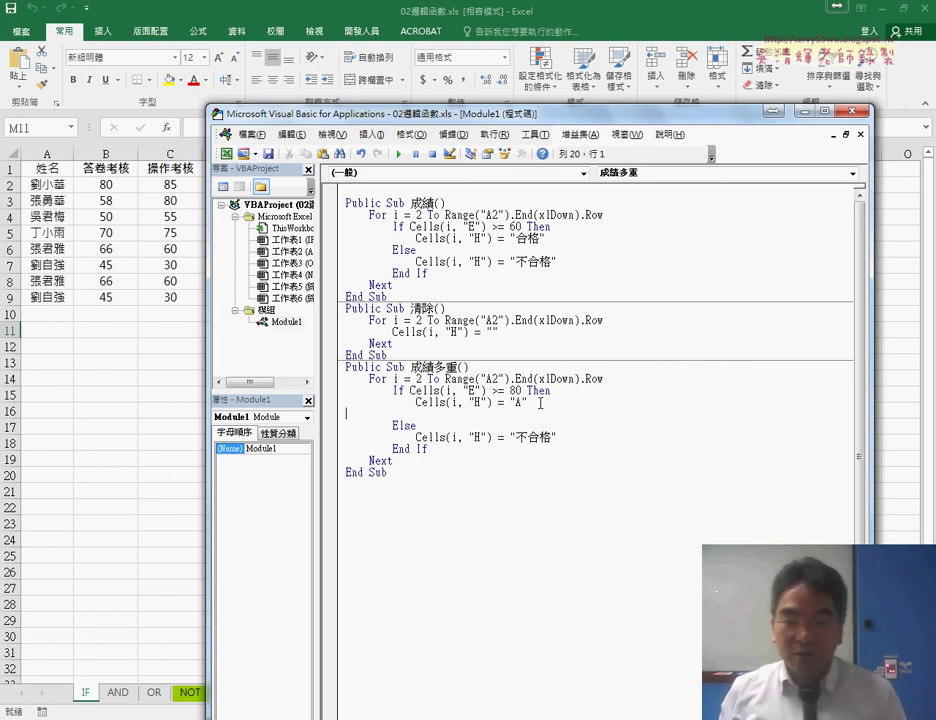
{"action": "type", "text": "If Cells(i, \"E\") >= 80 Then             Cells(i, \"H\") = \"A\""}
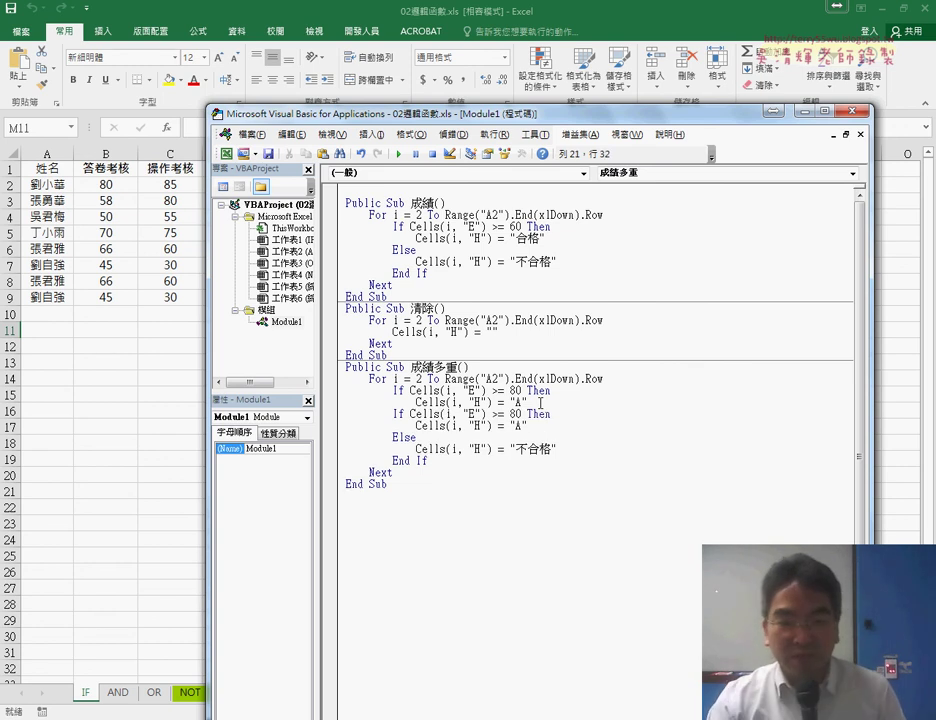
{"action": "left_click_drag", "start_coordinate": [512, 413], "coordinate": [517, 413]}
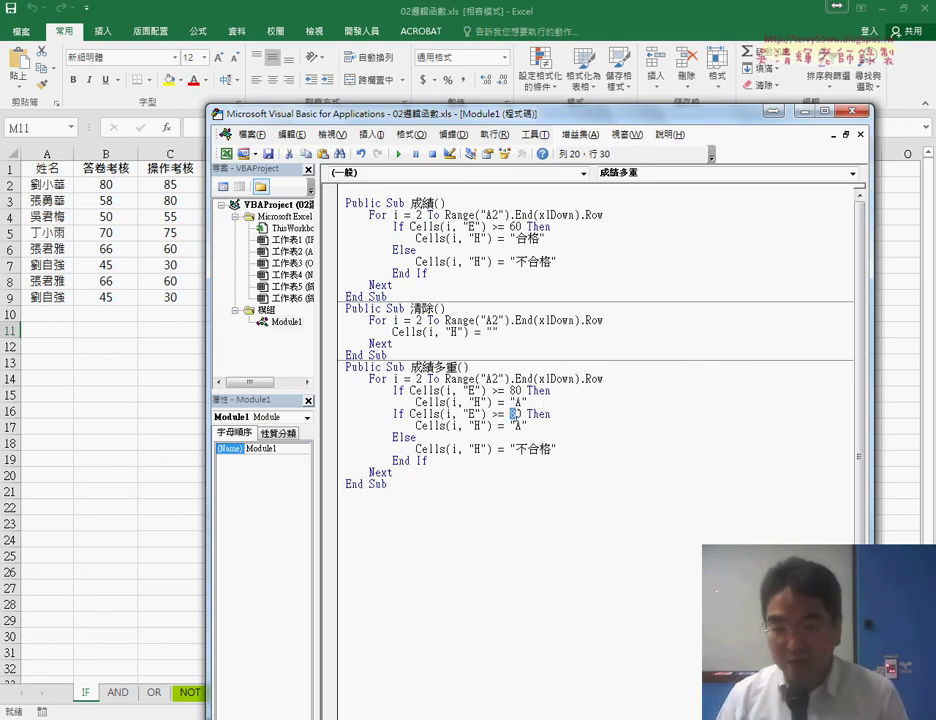
{"action": "type", "text": "7"}
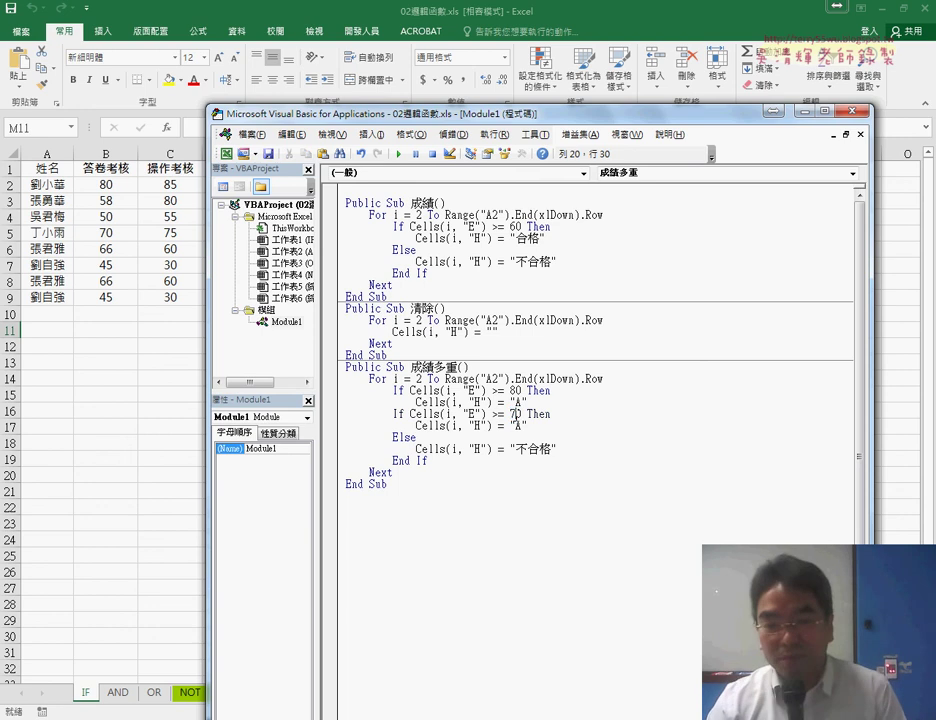
{"action": "left_click_drag", "start_coordinate": [522, 425], "coordinate": [513, 425]}
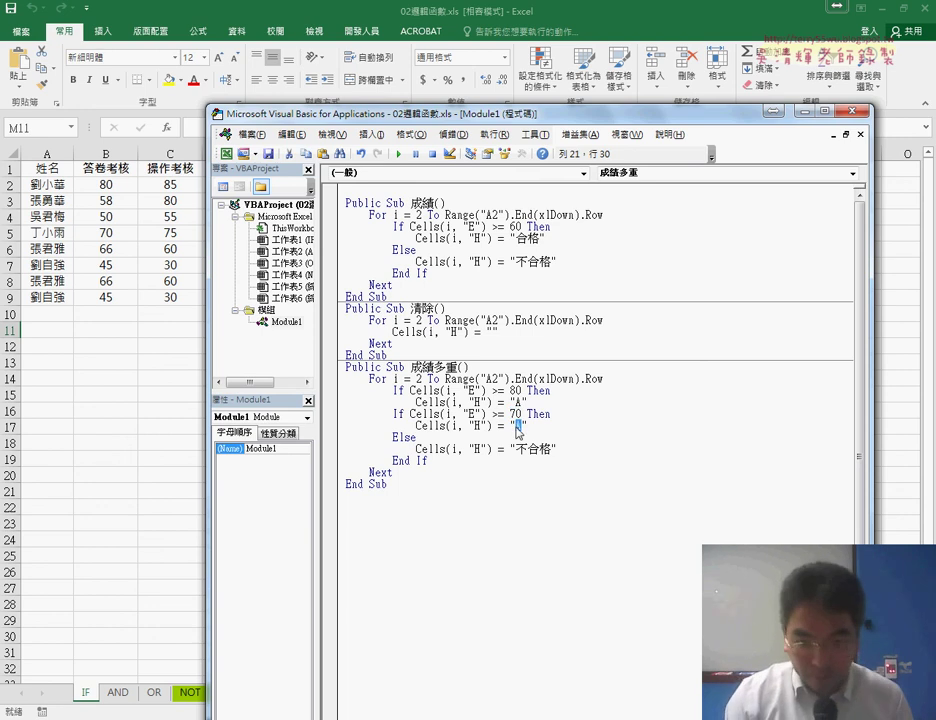
{"action": "type", "text": "B"}
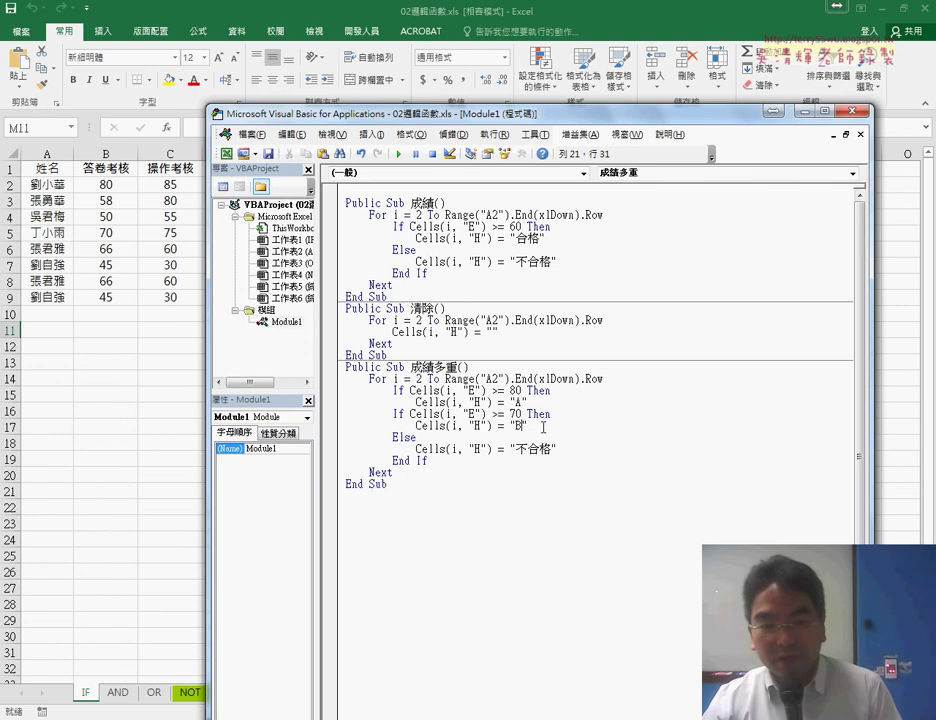
{"action": "left_click_drag", "start_coordinate": [543, 427], "coordinate": [344, 413]}
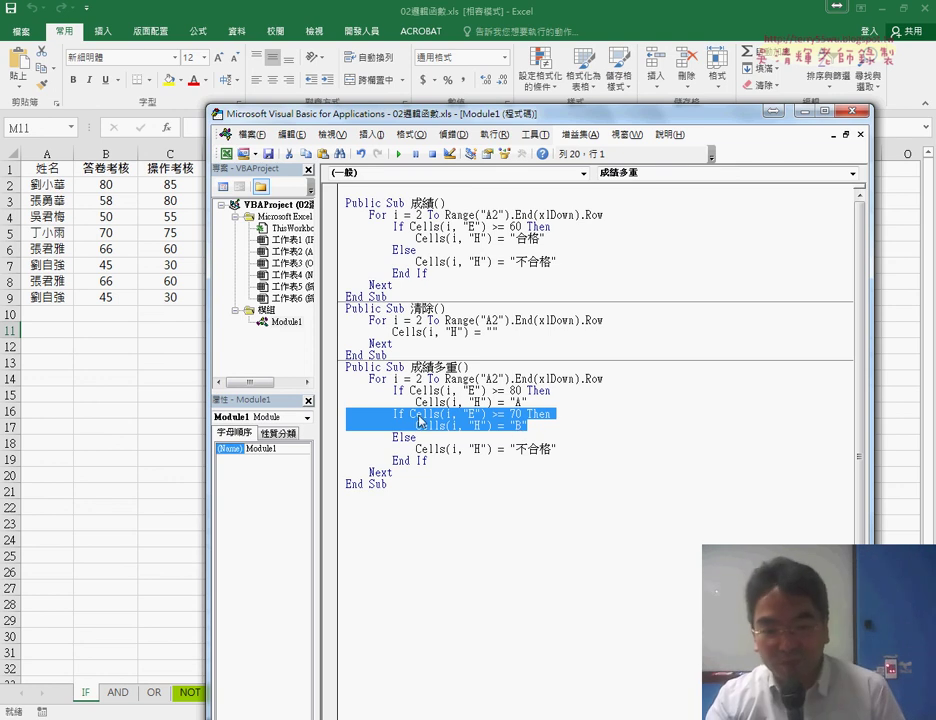
Step: Prefix the second If with Else so the 70/"B" test becomes an ElseIf branch
{"action": "key", "text": "Left"}
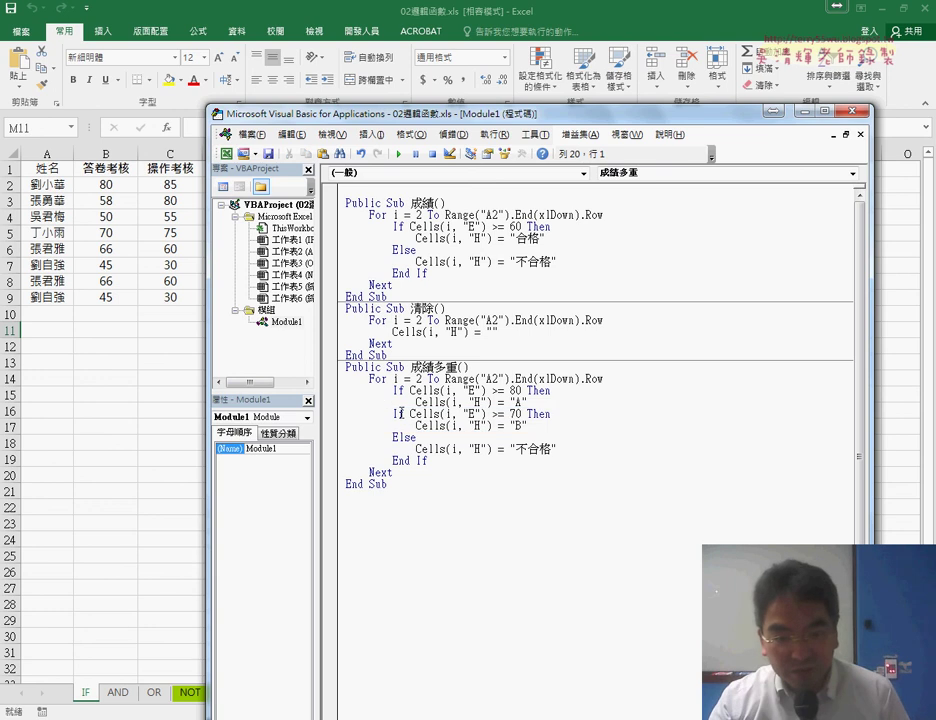
{"action": "left_click", "coordinate": [393, 413]}
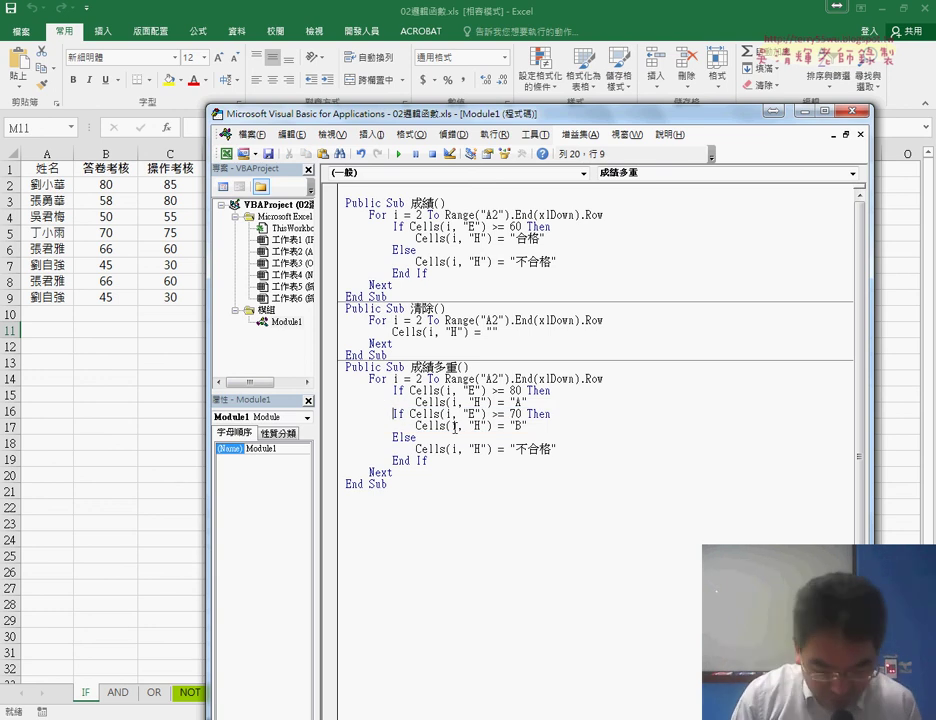
{"action": "type", "text": "el"}
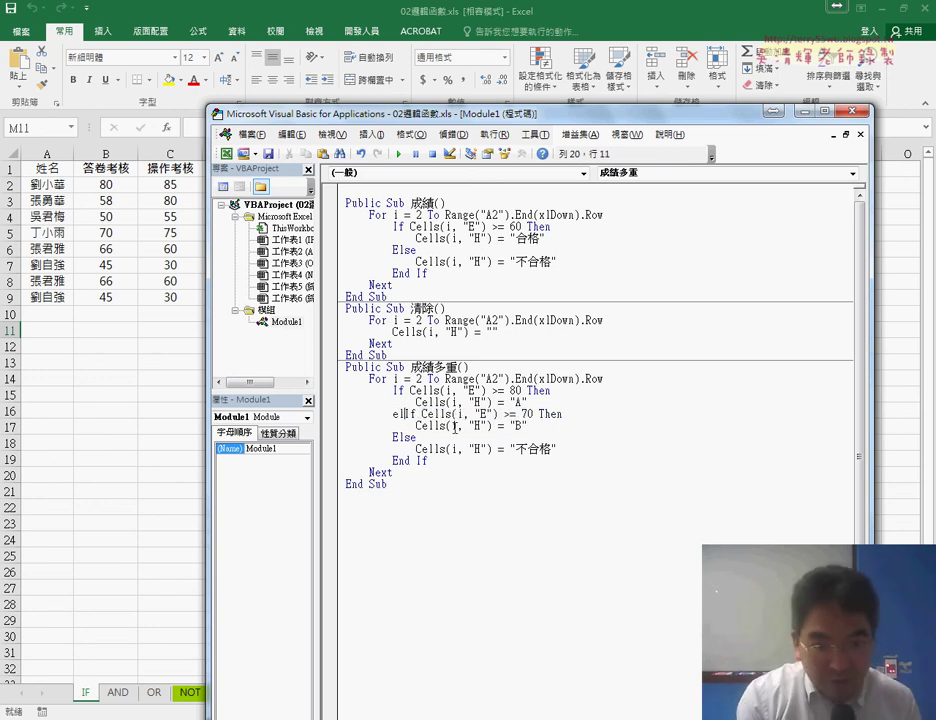
{"action": "type", "text": "se"}
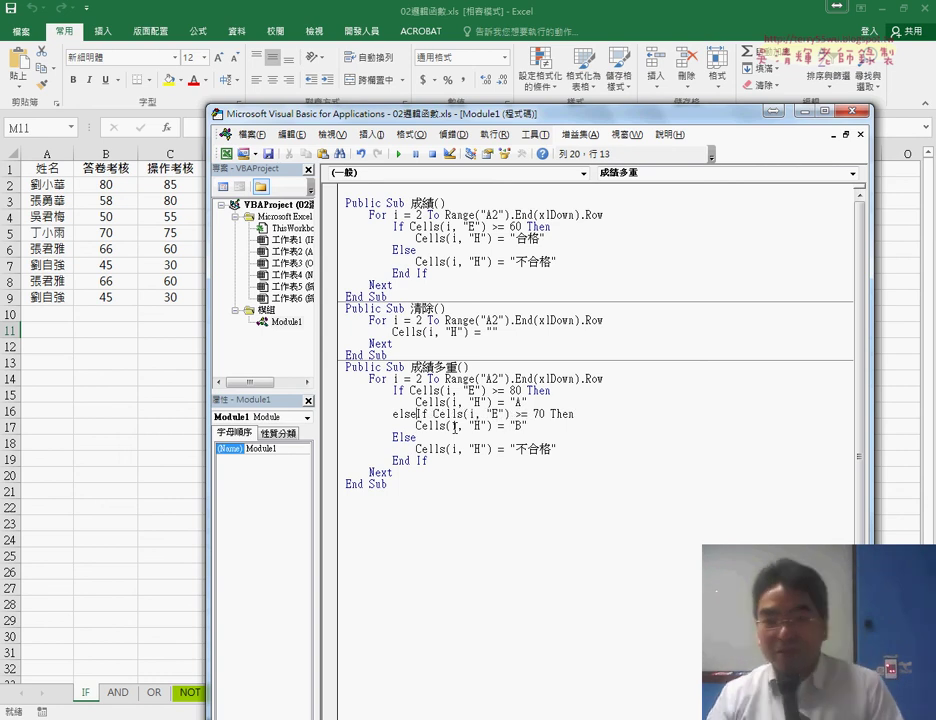
{"action": "key", "text": "Down"}
{"action": "key", "text": "Down"}
{"action": "key", "text": "Down"}
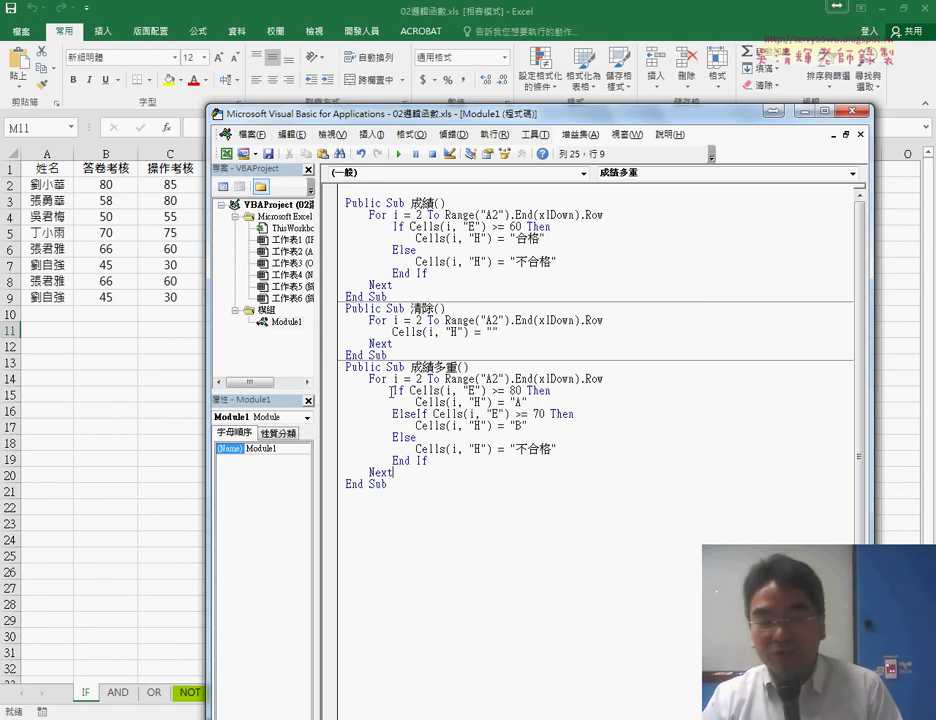
{"action": "double_click", "coordinate": [393, 391]}
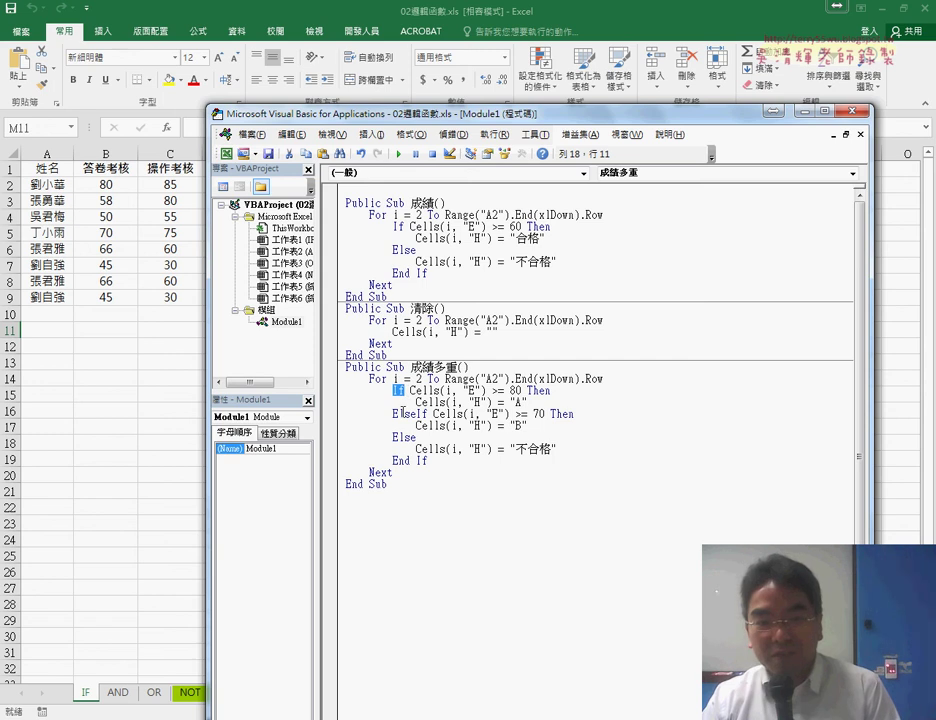
{"action": "double_click", "coordinate": [408, 413]}
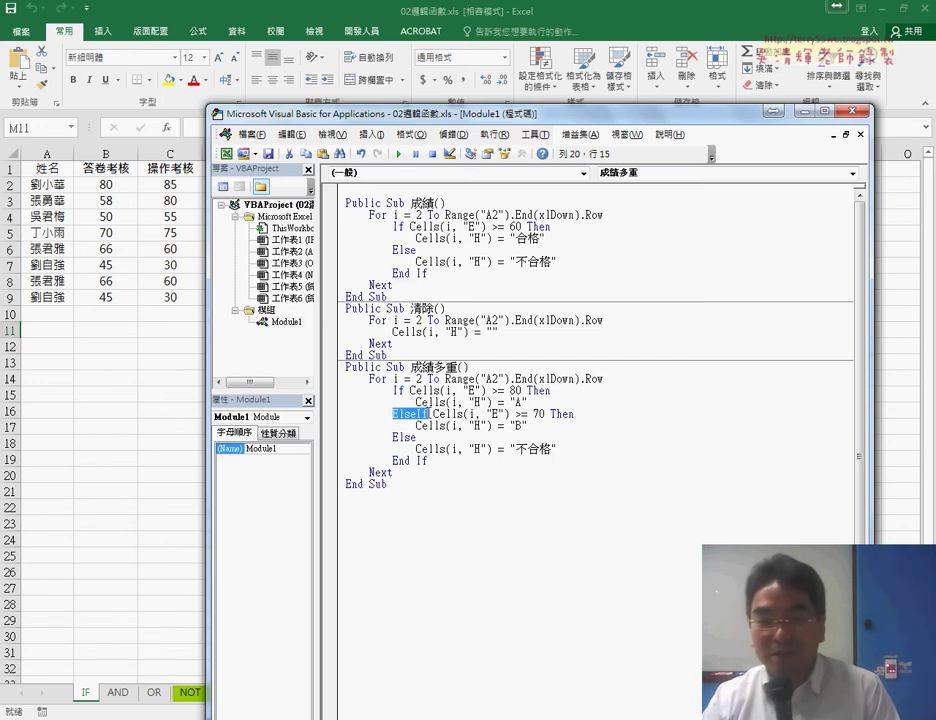
{"action": "left_click_drag", "start_coordinate": [549, 427], "coordinate": [336, 424]}
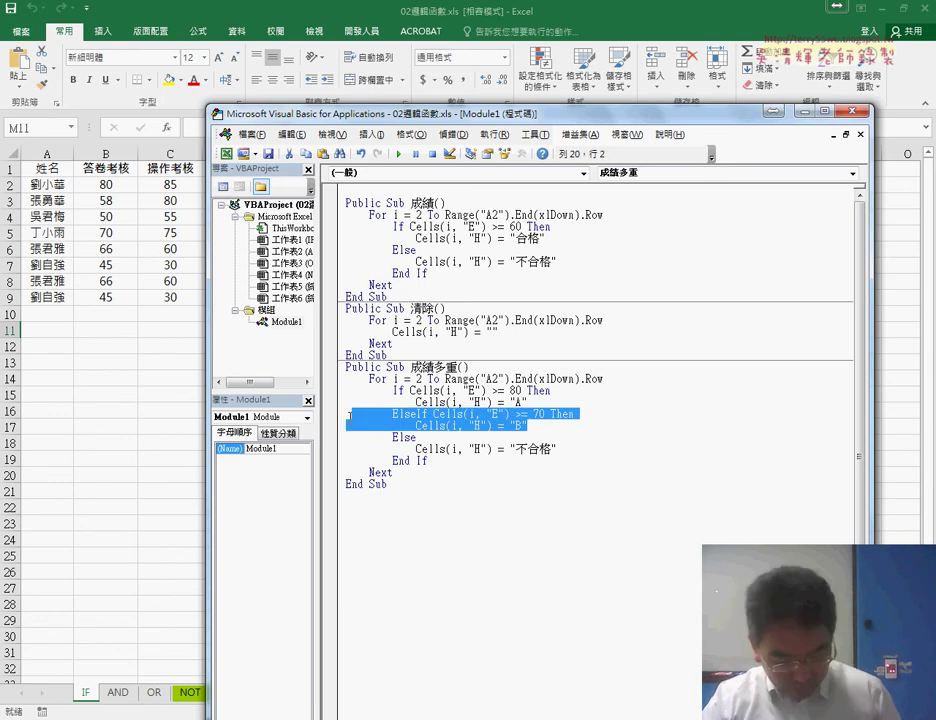
Step: Paste the ElseIf/"B" branch below it, changing the copy to 60 and "C"
{"action": "left_click", "coordinate": [549, 427]}
{"action": "key", "text": "Return"}
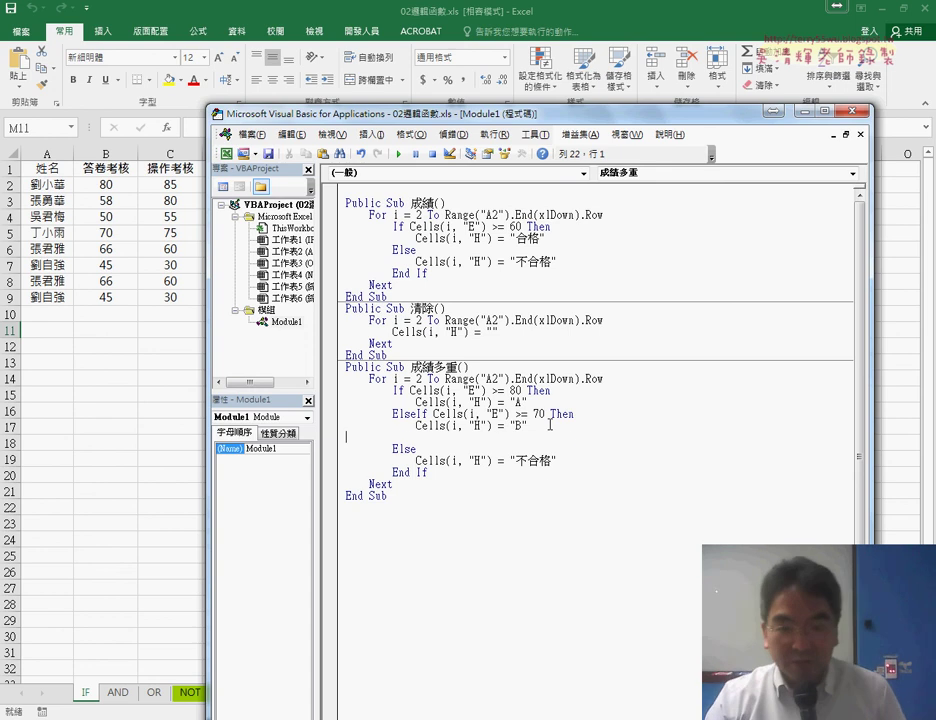
{"action": "type", "text": "ElseIf Cells(i, \"E\") >= 70 Then             Cells(i, \"H\") = \"B\""}
{"action": "left_click_drag", "start_coordinate": [541, 437], "coordinate": [533, 437]}
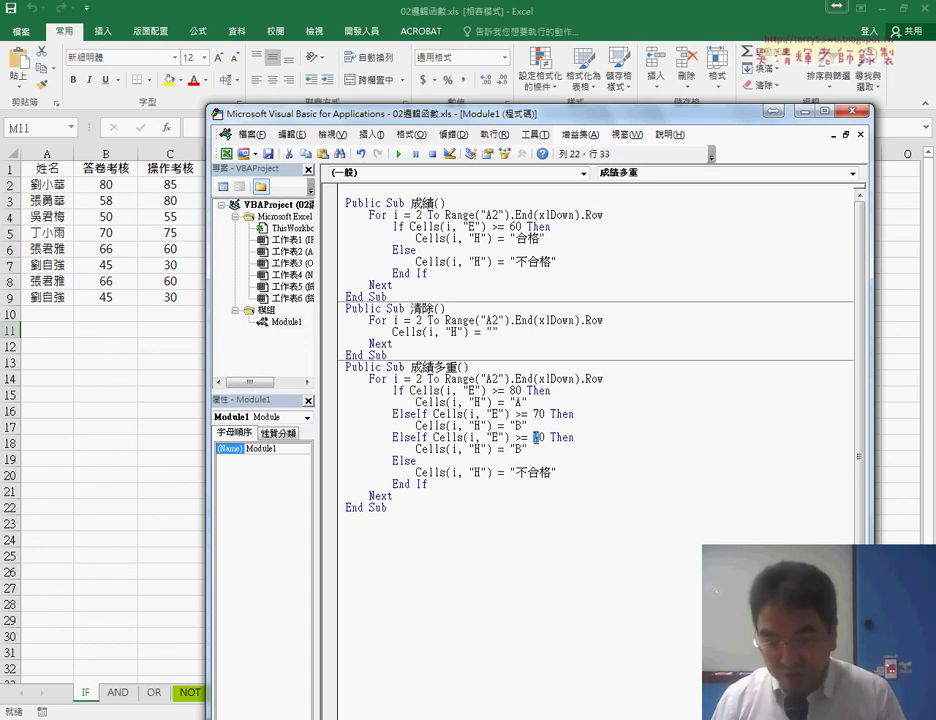
{"action": "type", "text": "6"}
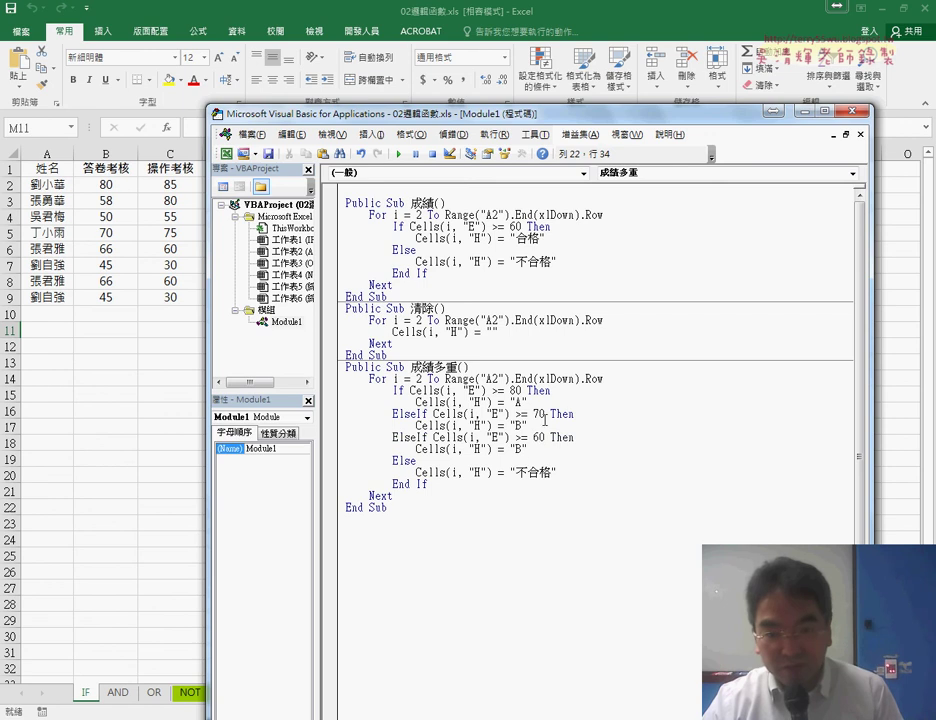
{"action": "left_click_drag", "start_coordinate": [521, 449], "coordinate": [514, 449]}
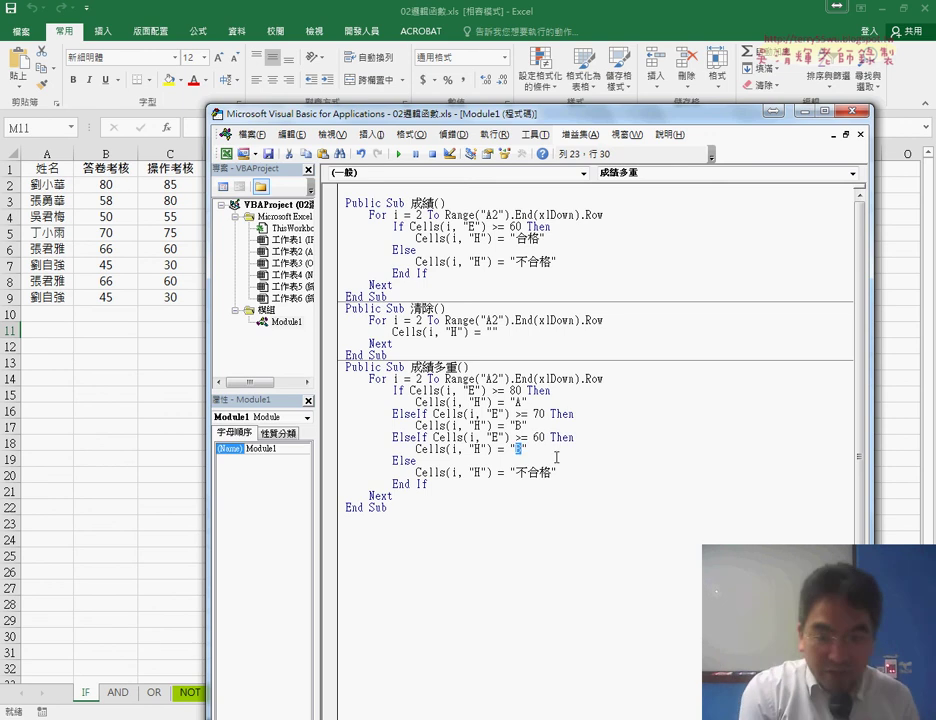
{"action": "type", "text": "C"}
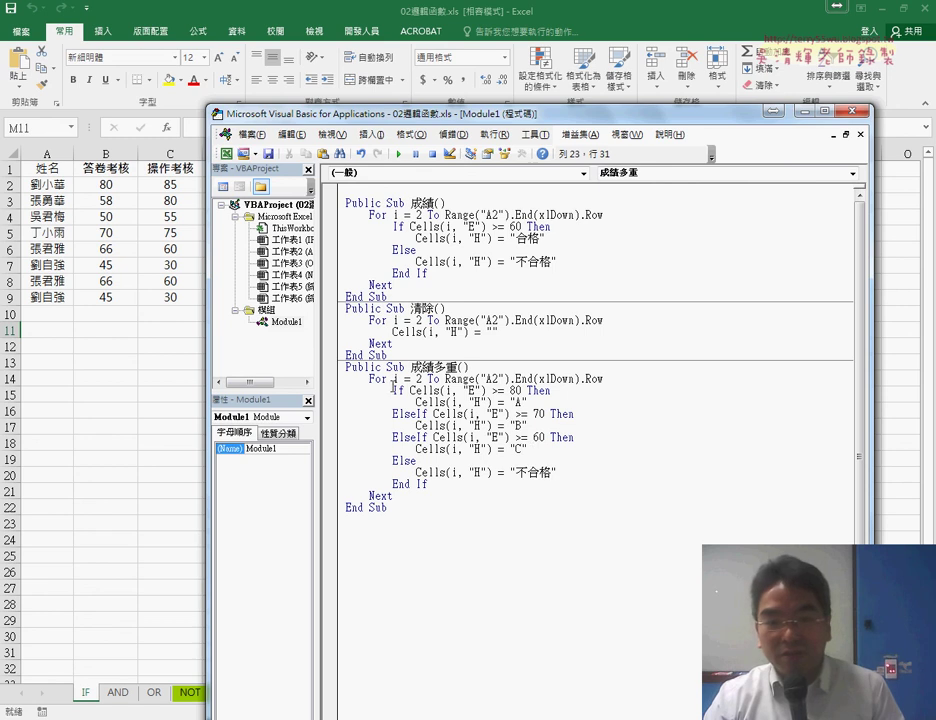
{"action": "left_click_drag", "start_coordinate": [392, 390], "coordinate": [570, 401]}
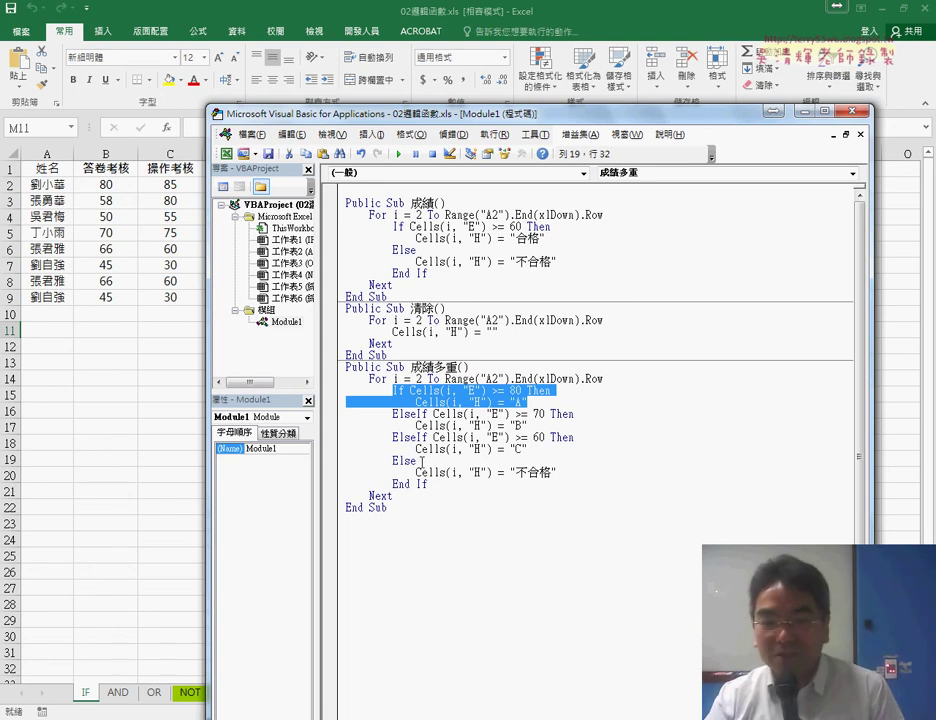
Step: Replace 不合格 in the Else branch with "D", completing the A/B/C/D chain
{"action": "left_click_drag", "start_coordinate": [418, 461], "coordinate": [393, 461]}
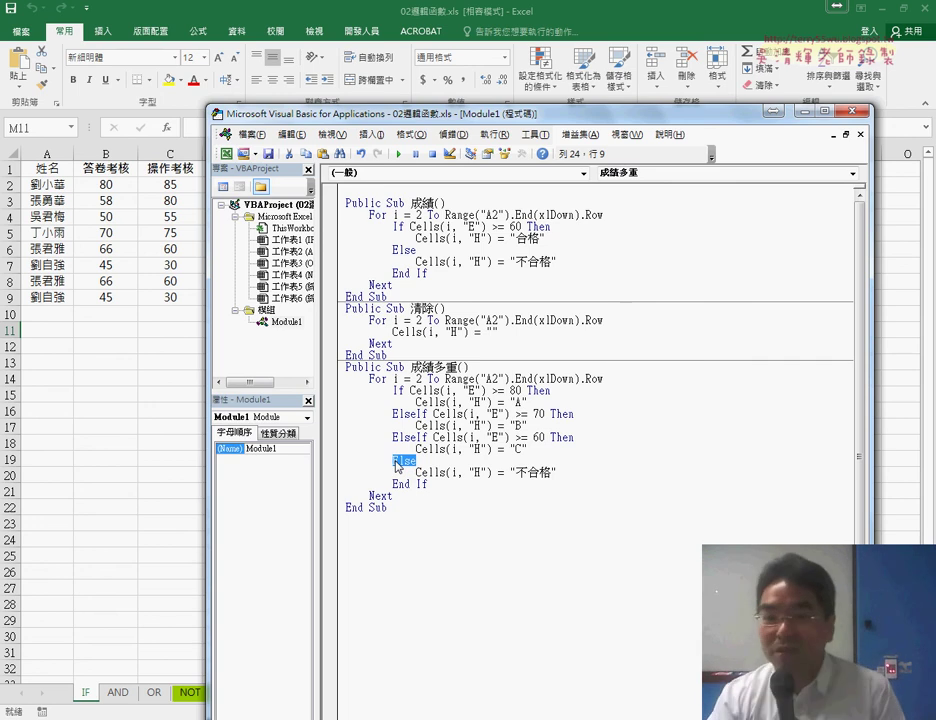
{"action": "left_click_drag", "start_coordinate": [516, 472], "coordinate": [552, 472]}
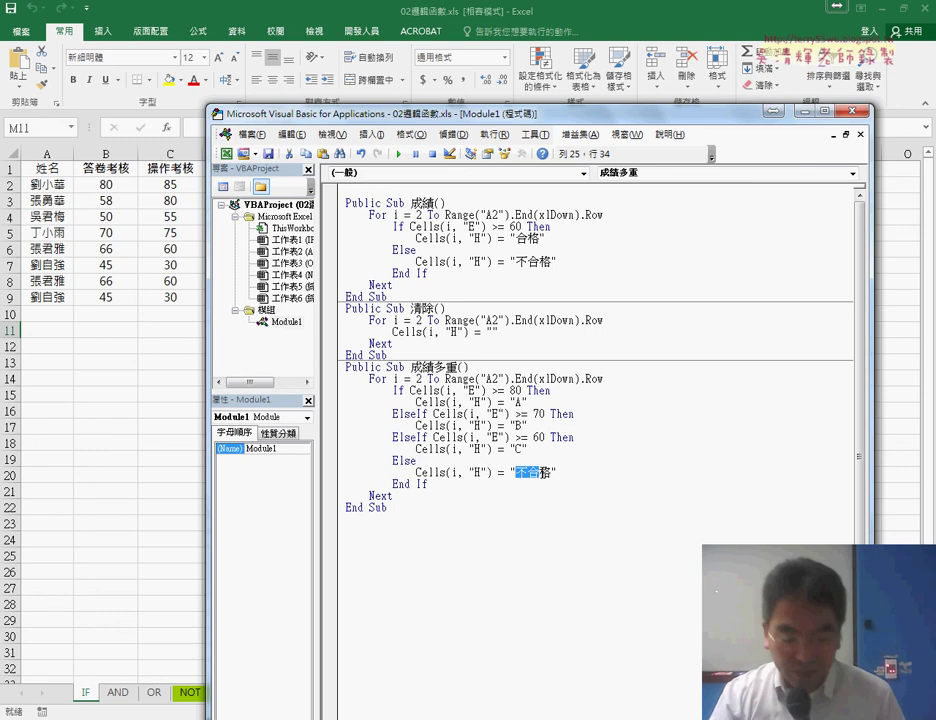
{"action": "type", "text": "D"}
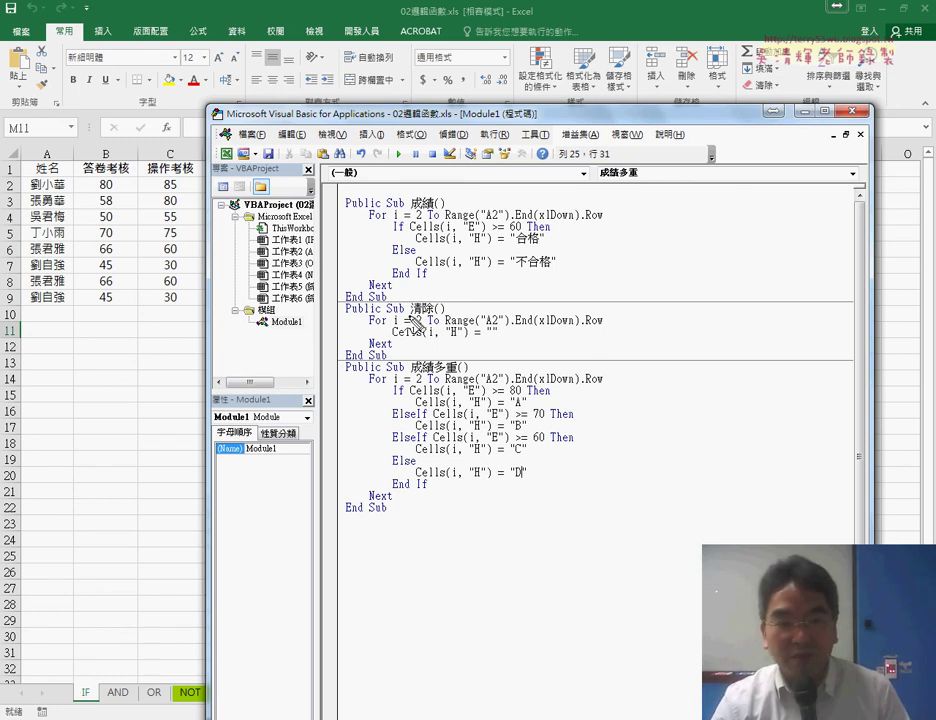
{"action": "mouse_move", "coordinate": [415, 322]}
{"action": "left_mouse_down"}
{"action": "mouse_move", "coordinate": [322, 386]}
{"action": "mouse_move", "coordinate": [318, 400]}
{"action": "left_mouse_up"}
{"action": "left_click_drag", "start_coordinate": [420, 378], "coordinate": [442, 376]}
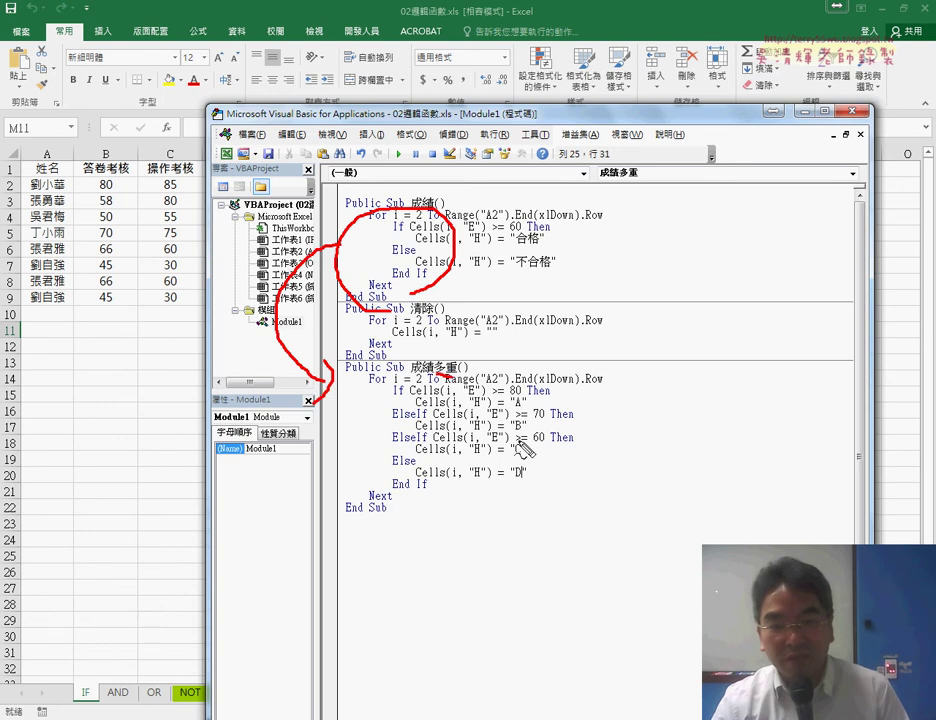
{"action": "left_click_drag", "start_coordinate": [510, 397], "coordinate": [523, 405]}
{"action": "mouse_move", "coordinate": [389, 420]}
{"action": "left_mouse_down"}
{"action": "mouse_move", "coordinate": [418, 421]}
{"action": "mouse_move", "coordinate": [416, 437]}
{"action": "left_mouse_up"}
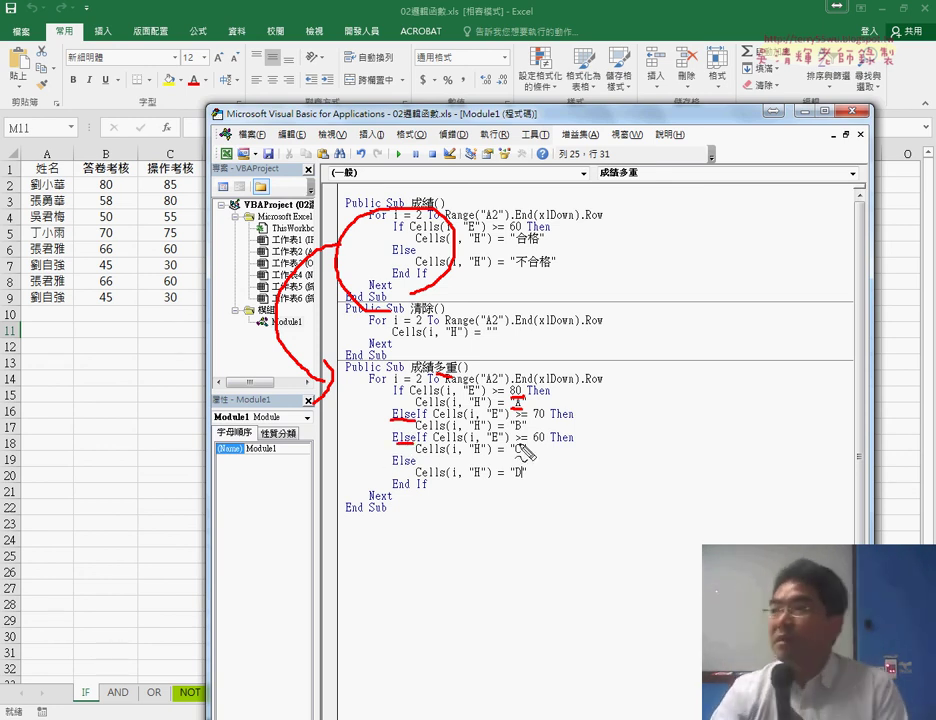
{"action": "key", "text": "Escape"}
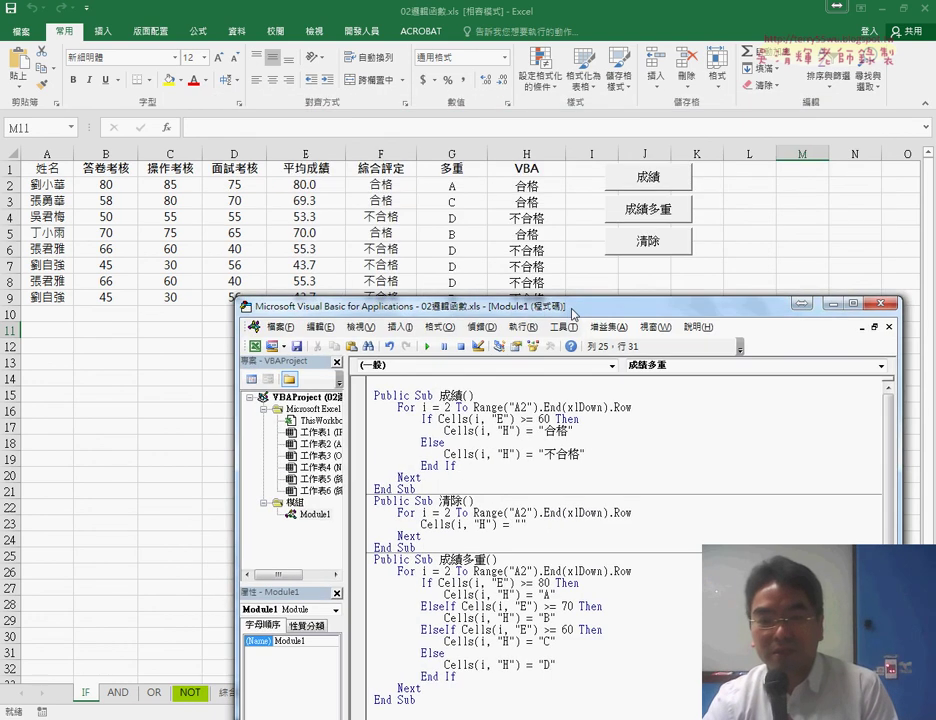
Step: Run 成績多重 from its code so column H fills with A–D grades
{"action": "left_click_drag", "start_coordinate": [545, 121], "coordinate": [577, 324]}
{"action": "left_click", "coordinate": [512, 570]}
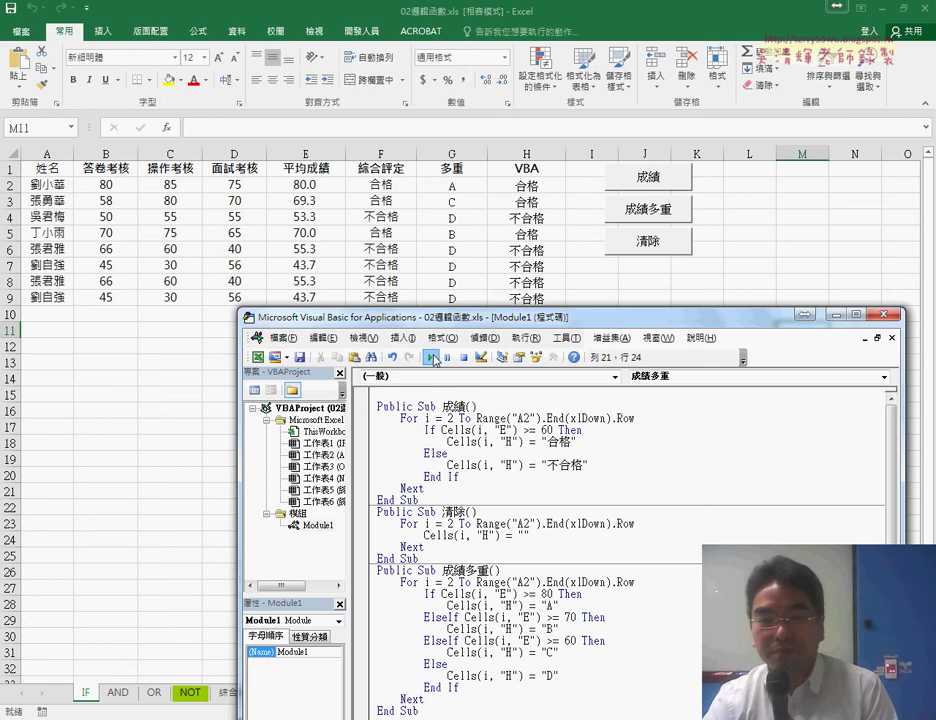
{"action": "left_click", "coordinate": [431, 357]}
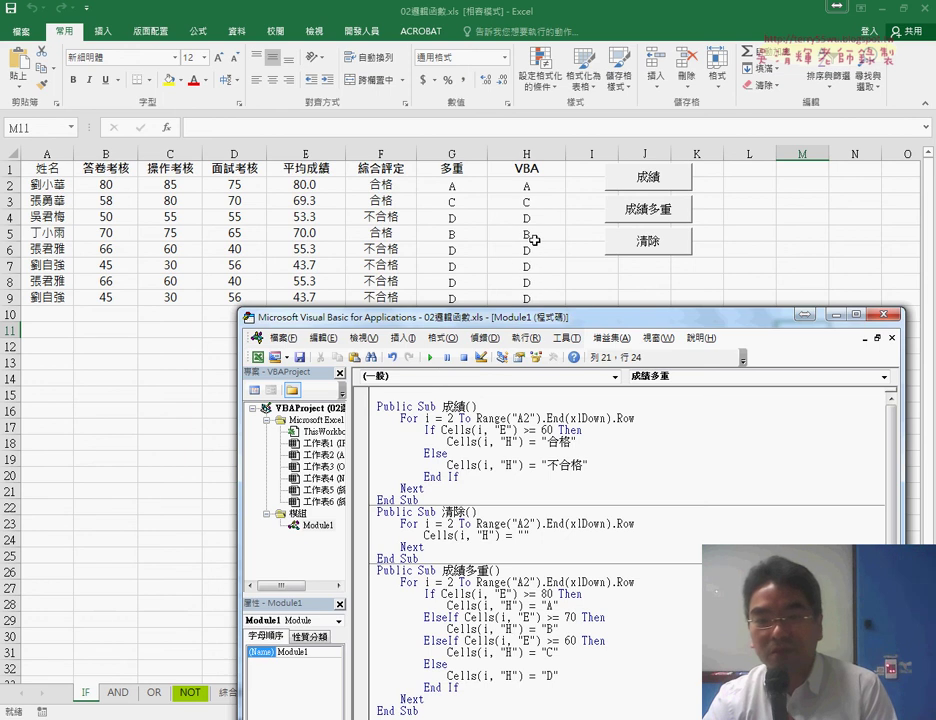
{"action": "left_click_drag", "start_coordinate": [538, 326], "coordinate": [538, 343]}
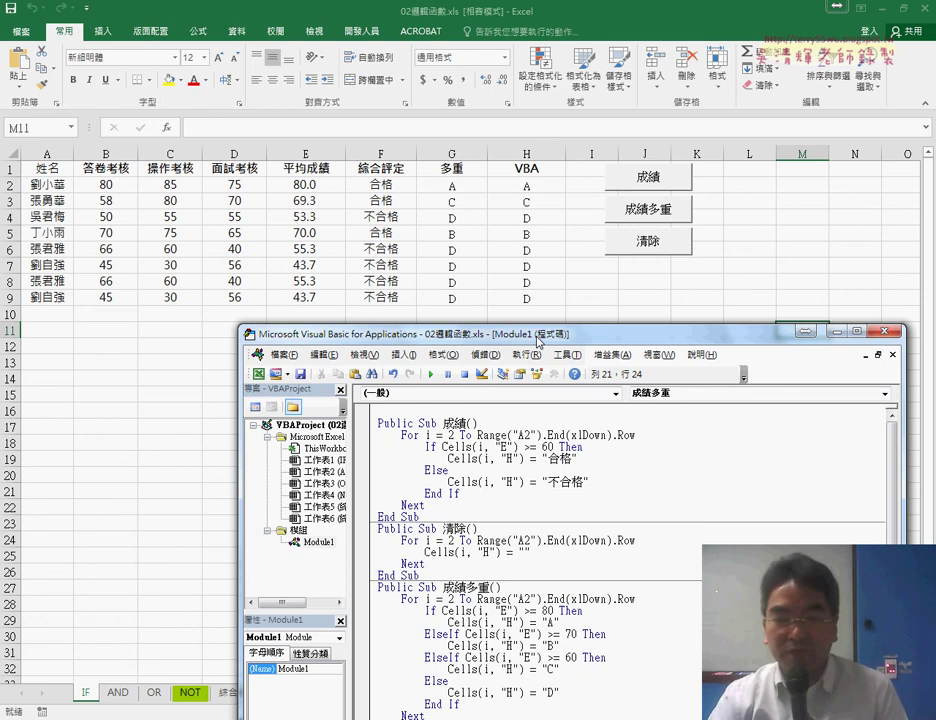
{"action": "left_click_drag", "start_coordinate": [538, 341], "coordinate": [501, 118]}
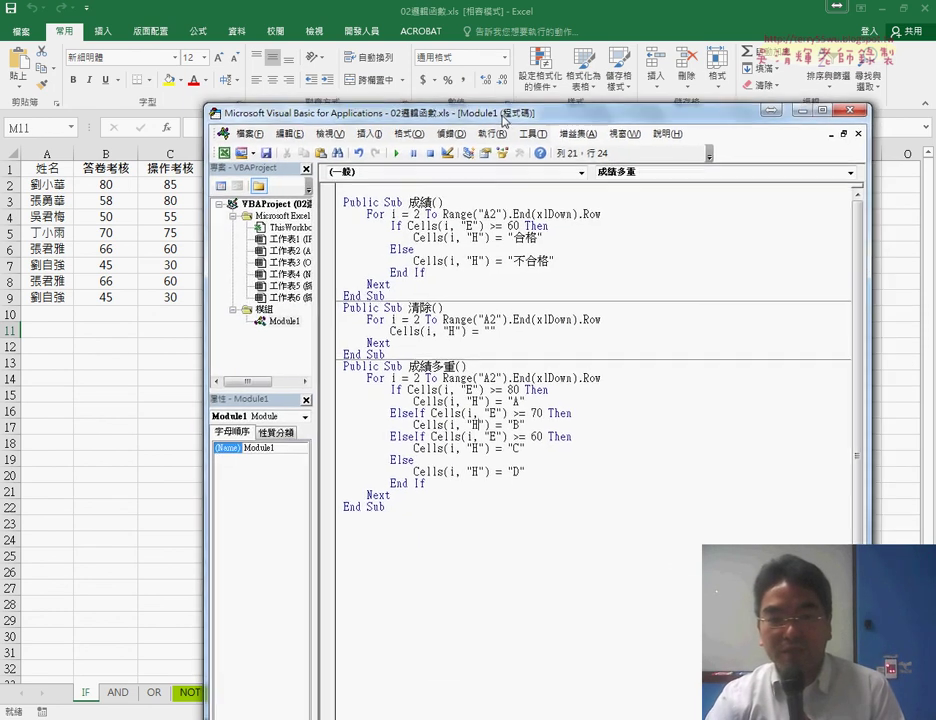
{"action": "left_click", "coordinate": [410, 294]}
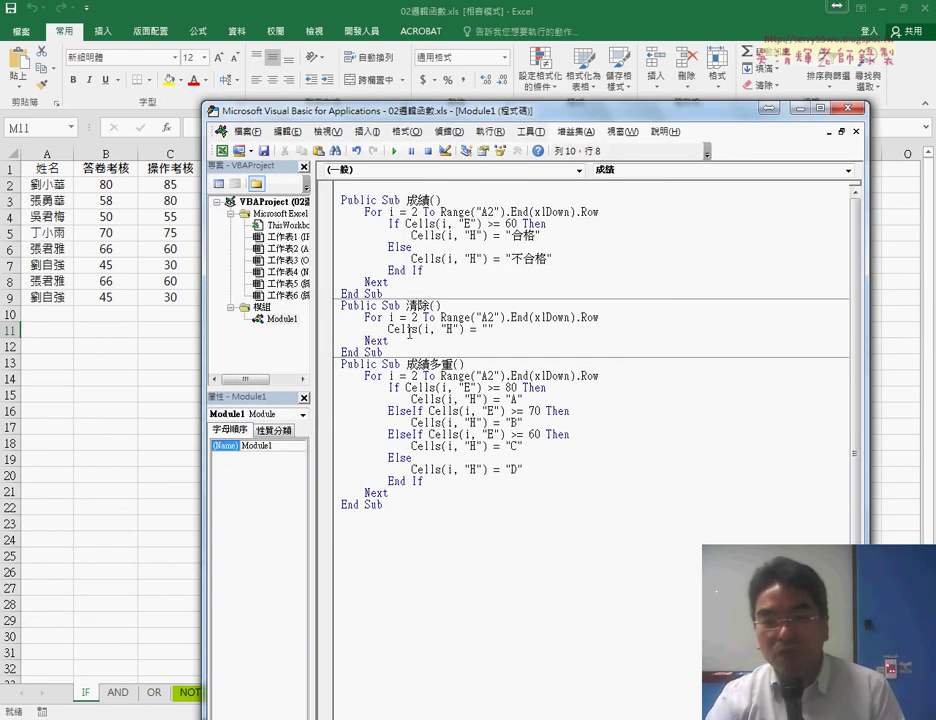
{"action": "left_click", "coordinate": [409, 330]}
{"action": "left_click_drag", "start_coordinate": [385, 505], "coordinate": [323, 367]}
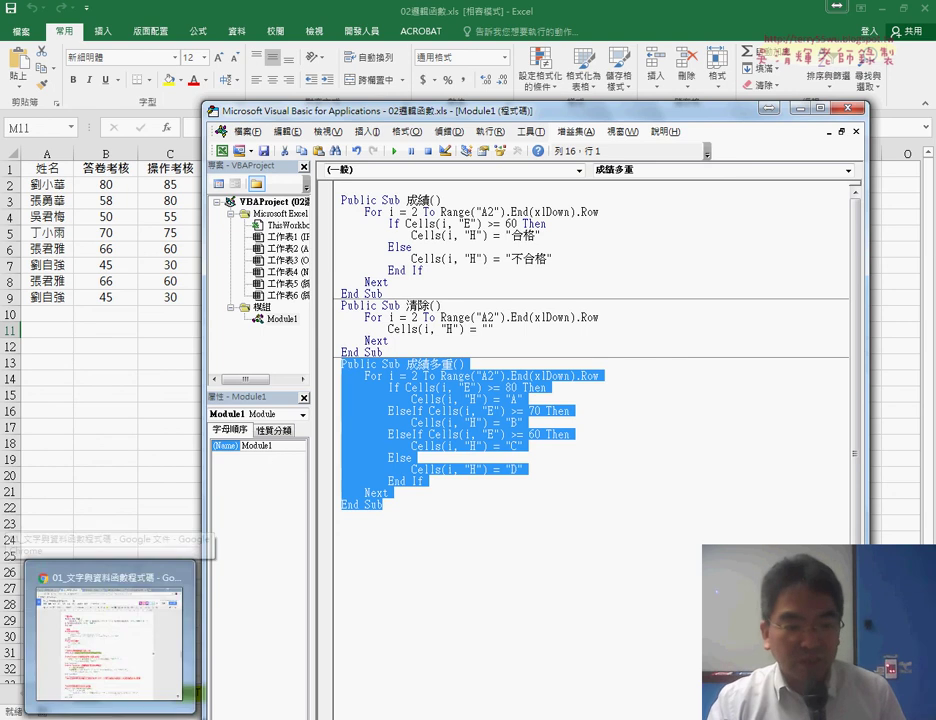
Step: Switch to the 程式碼.docx Chrome tab and scroll to the 02_兩重邏輯轉為VBA說明 section
{"action": "left_click", "coordinate": [80, 460]}
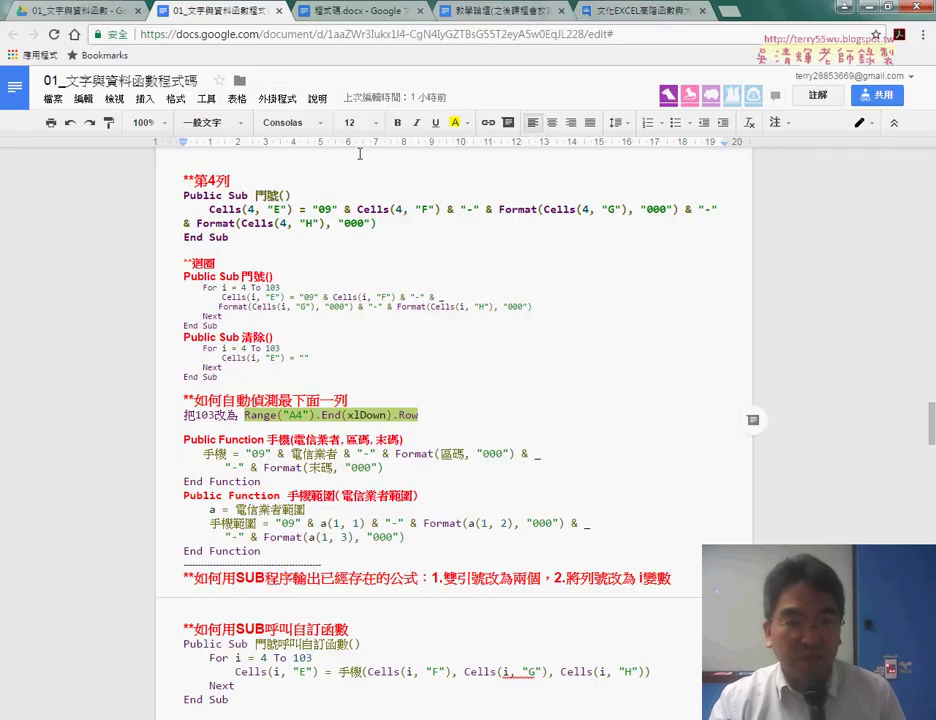
{"action": "left_click", "coordinate": [370, 11]}
{"action": "scroll", "coordinate": [378, 281], "scroll_direction": "up", "scroll_amount": 2}
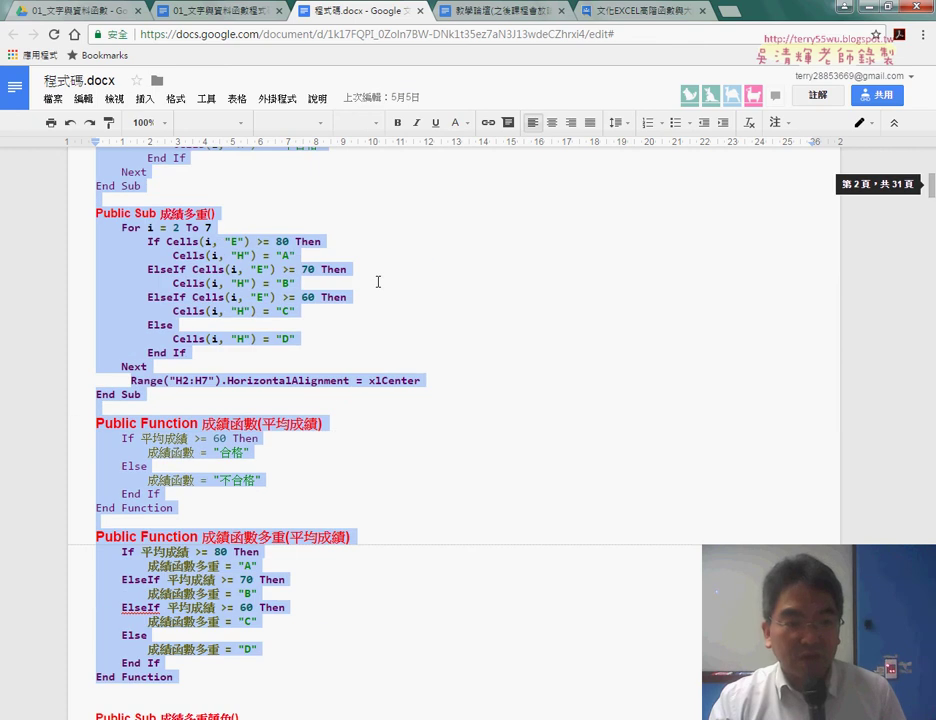
{"action": "scroll", "coordinate": [378, 281], "scroll_direction": "up", "scroll_amount": 3}
{"action": "scroll", "coordinate": [378, 281], "scroll_direction": "up", "scroll_amount": 1}
{"action": "scroll", "coordinate": [378, 281], "scroll_direction": "down", "scroll_amount": 2}
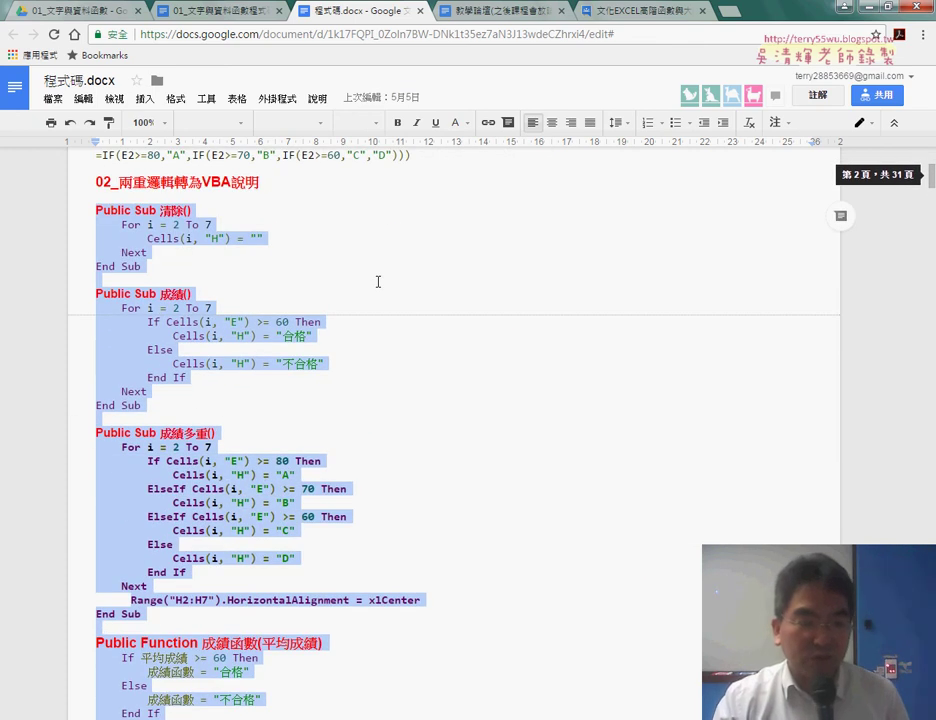